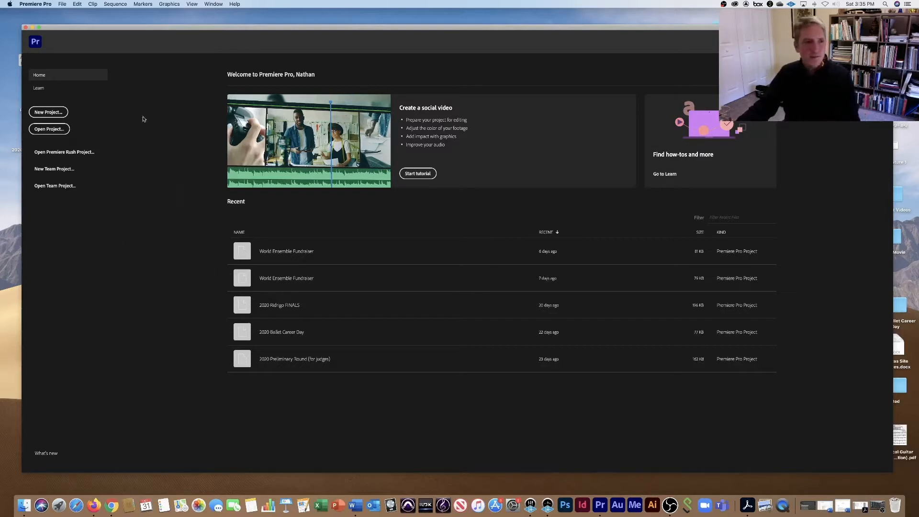
Start a new project and name it 2020 AV Alignment.
left_click(47, 112)
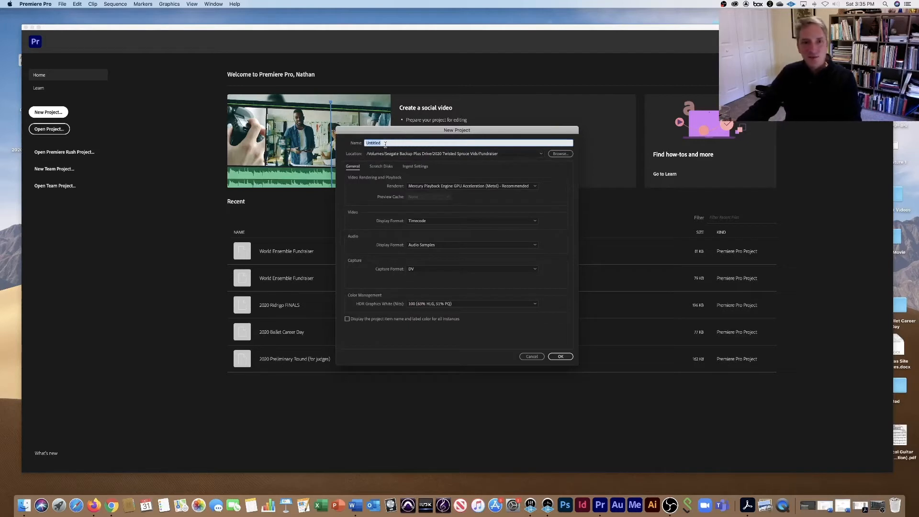
type("A")
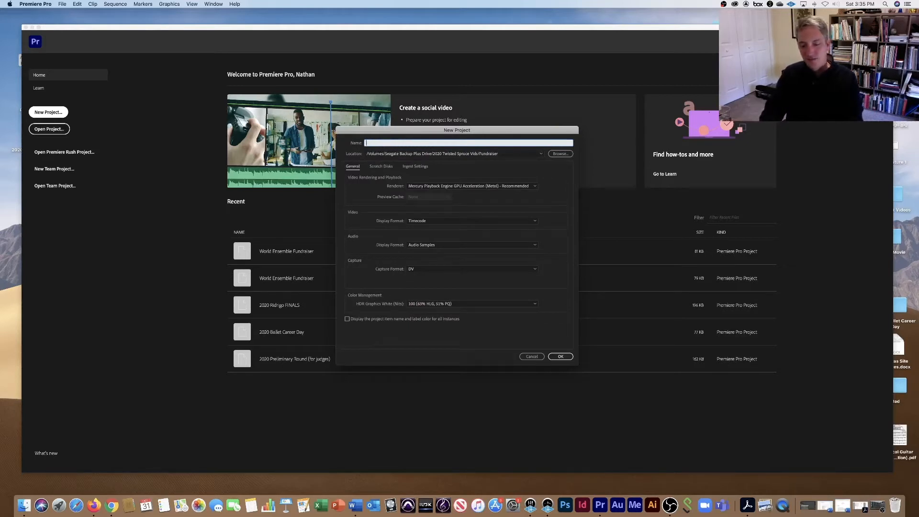
type("2020 A")
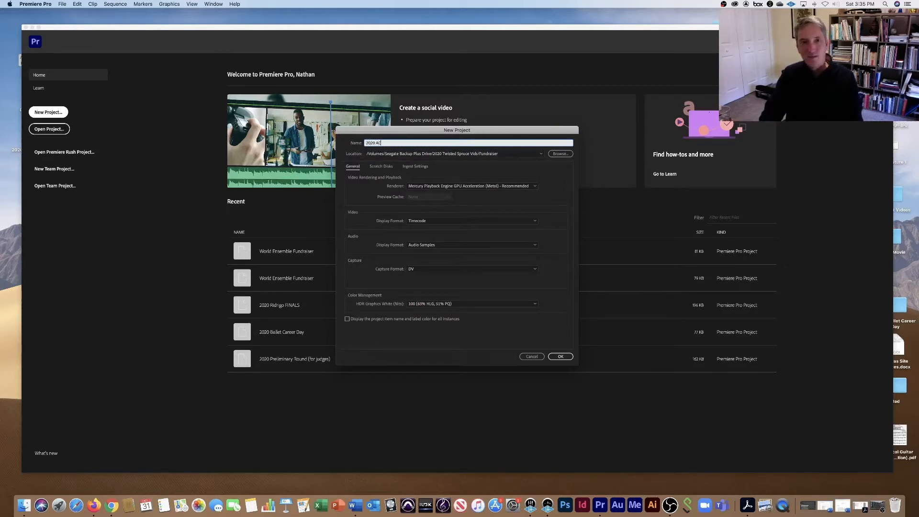
type("V Alignment")
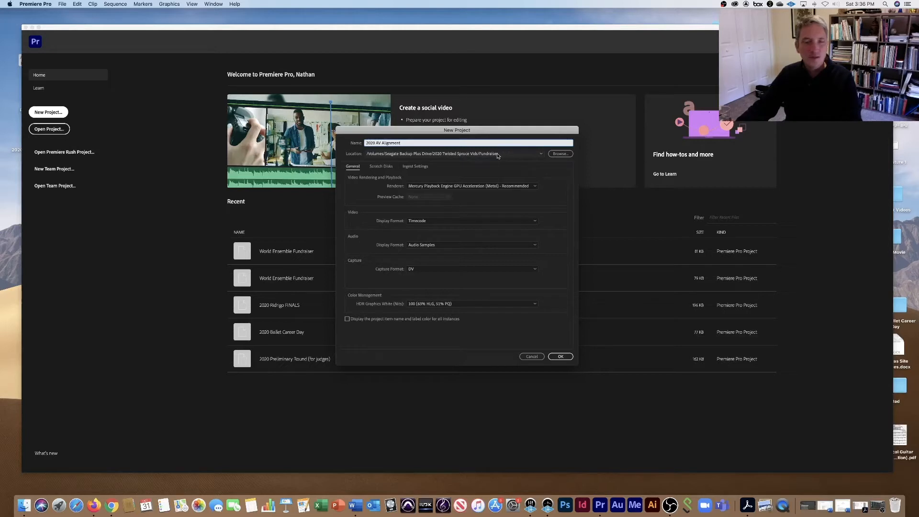
Set the project location to the AV Alignment Presentation folder on the Desktop and create the project.
left_click(557, 156)
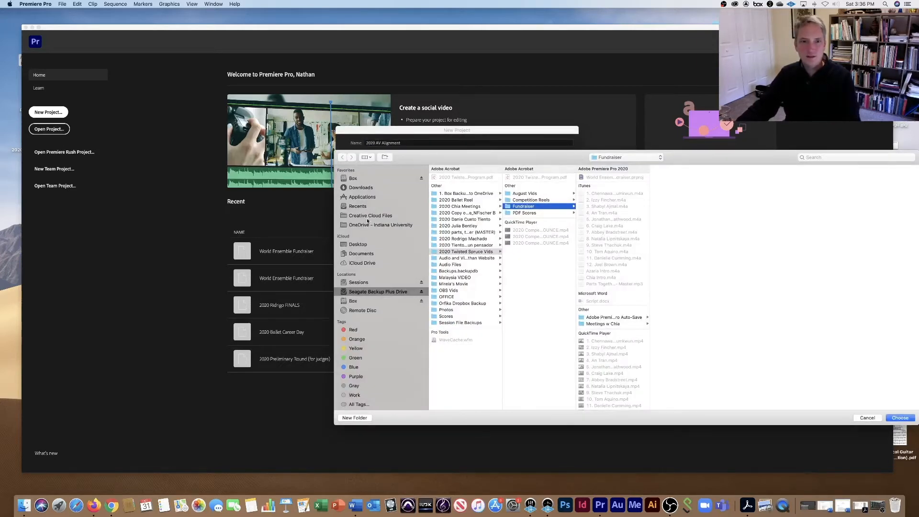
left_click(357, 245)
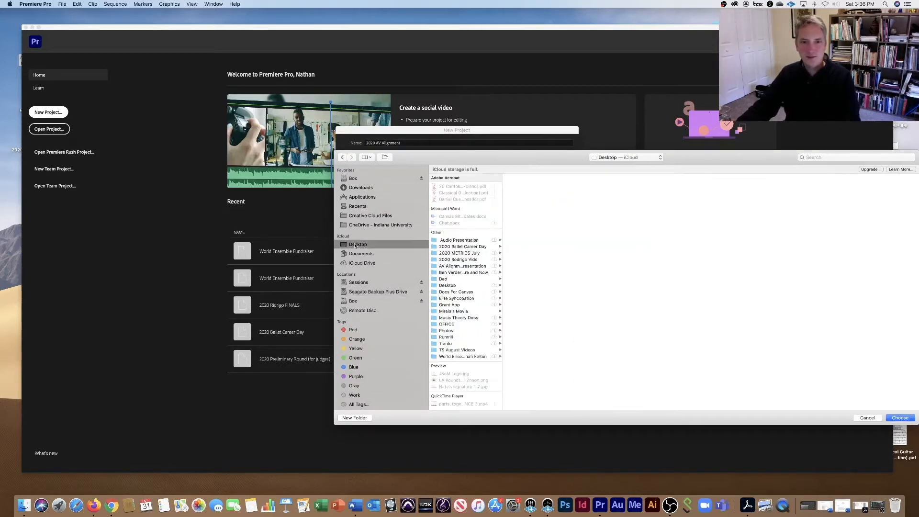
left_click(457, 266)
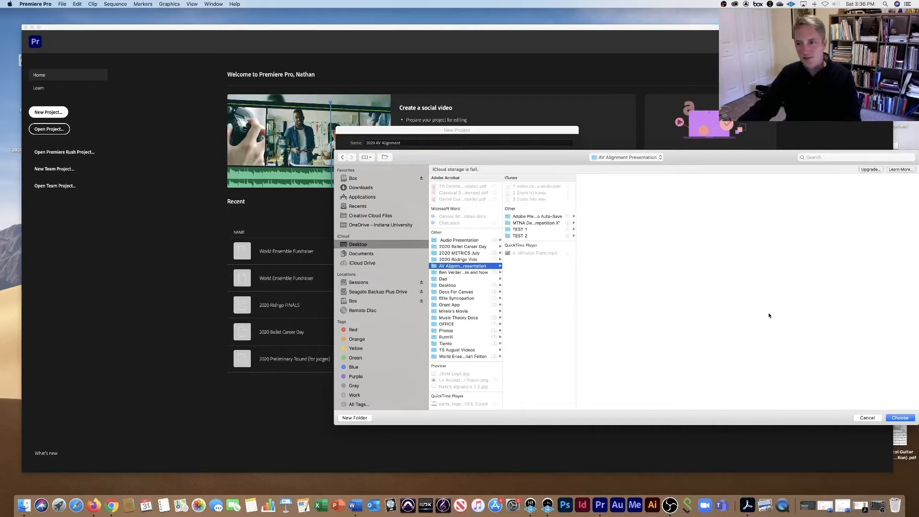
left_click(908, 418)
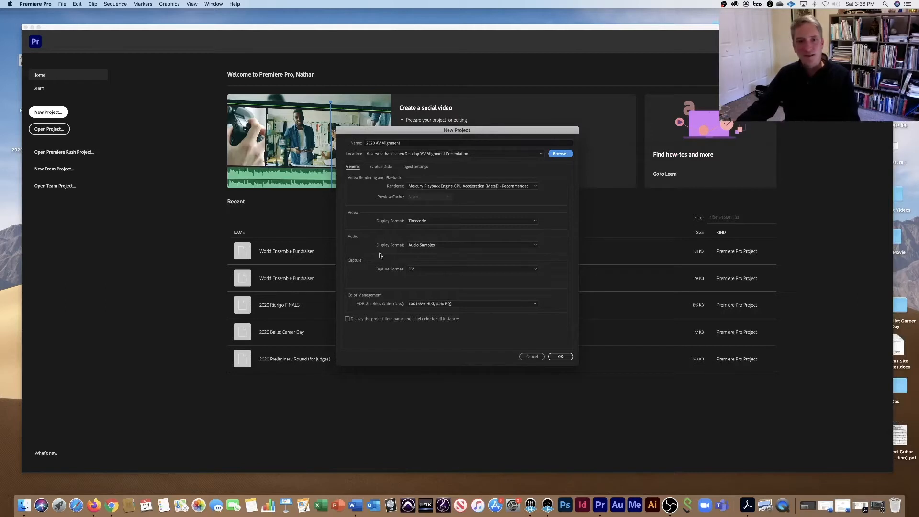
left_click(559, 356)
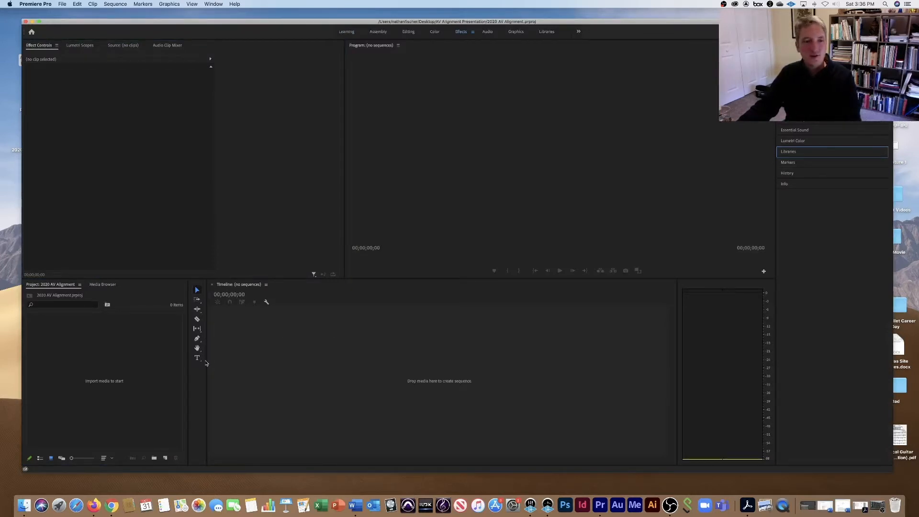
left_click(128, 354)
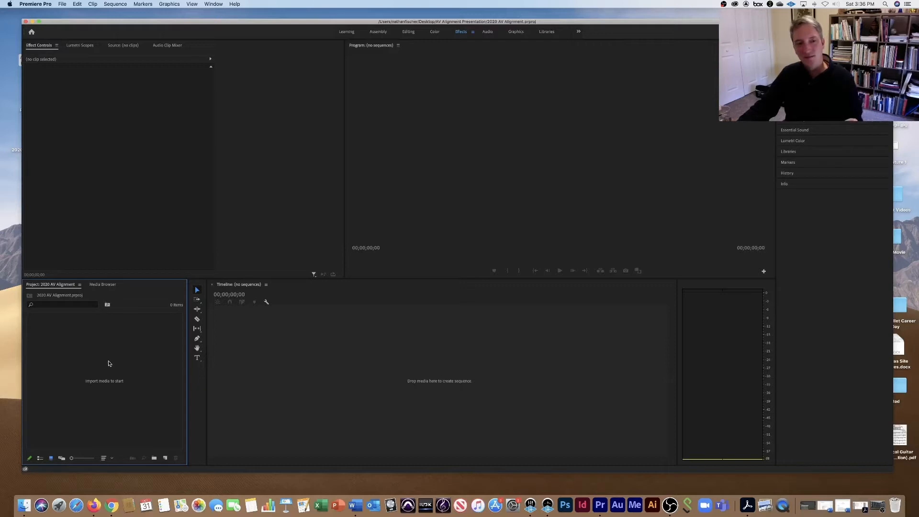
left_click(307, 353)
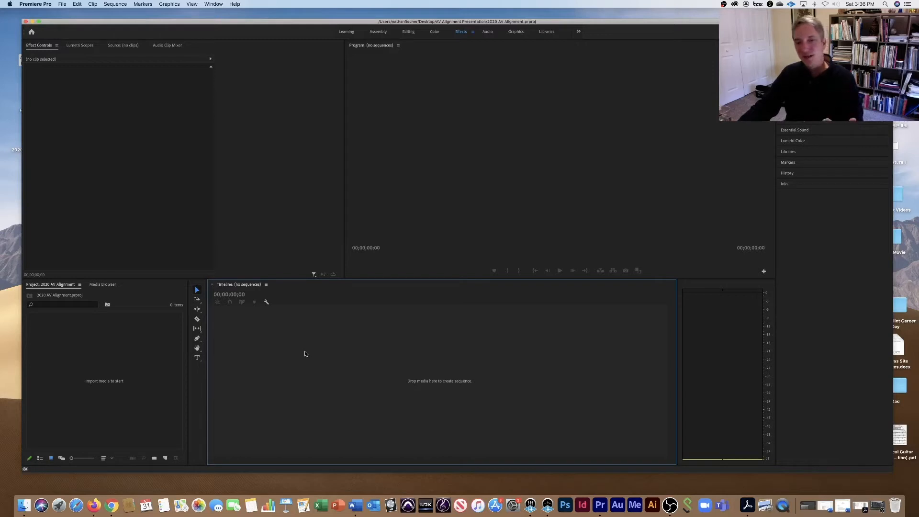
left_click(461, 191)
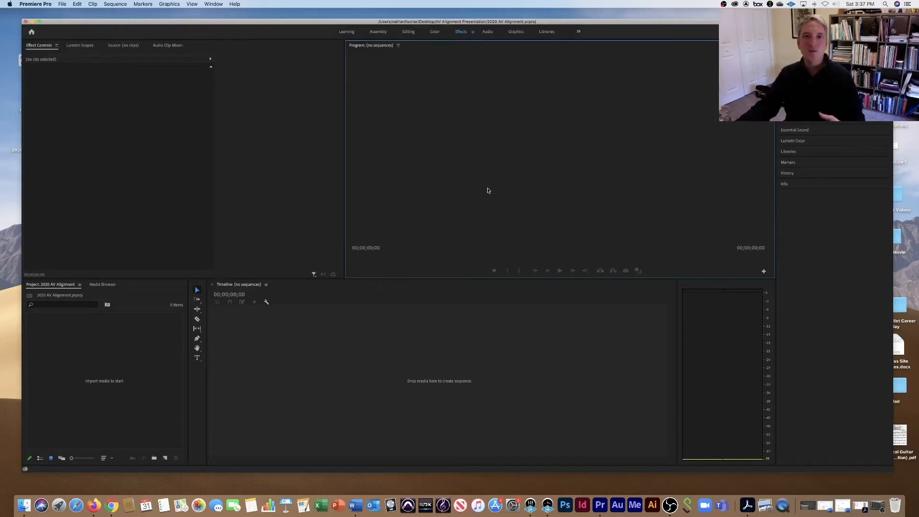
left_click(134, 175)
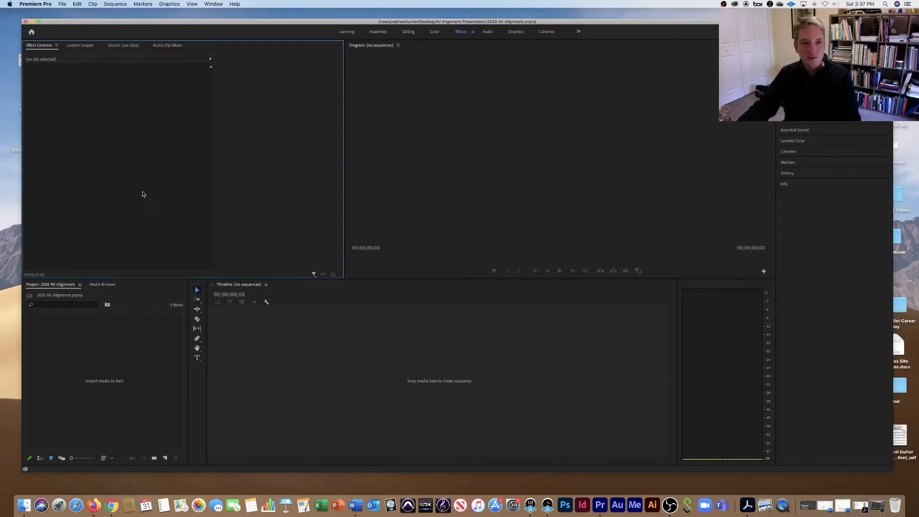
left_click(139, 366)
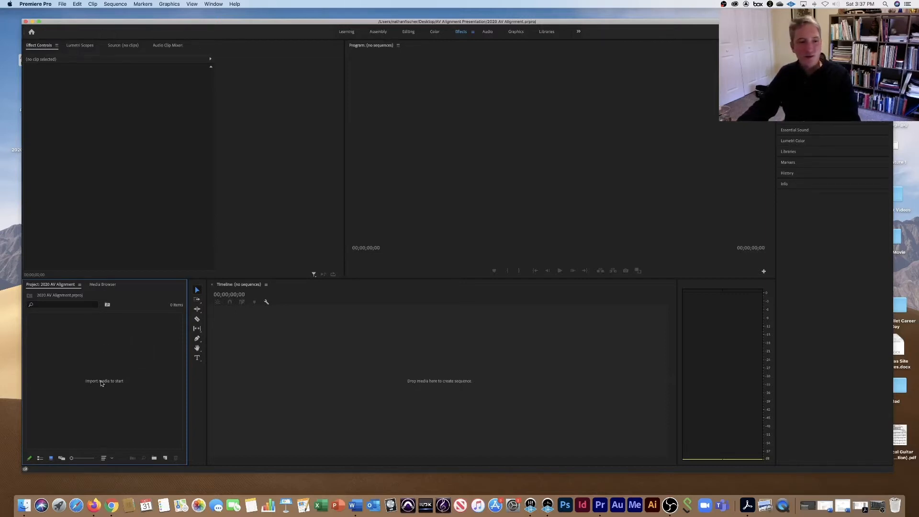
double_click(144, 353)
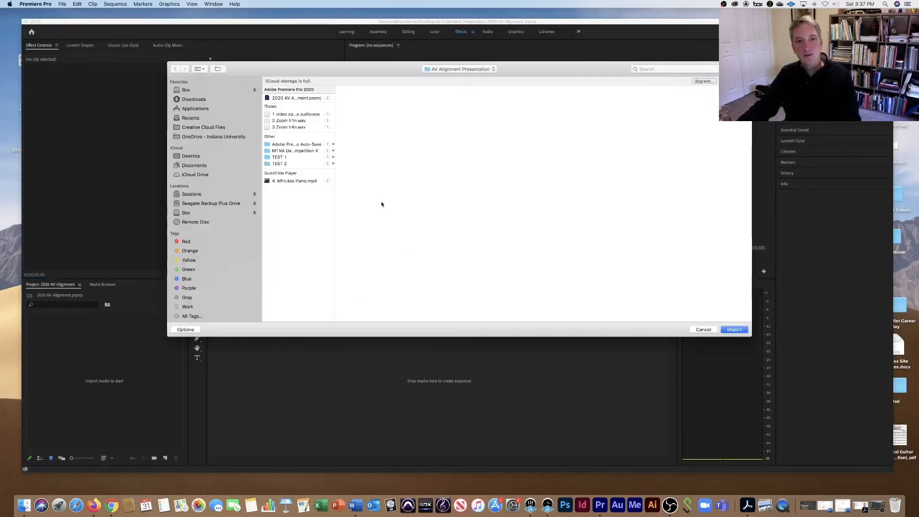
left_click(298, 116)
left_click(300, 122, "shift")
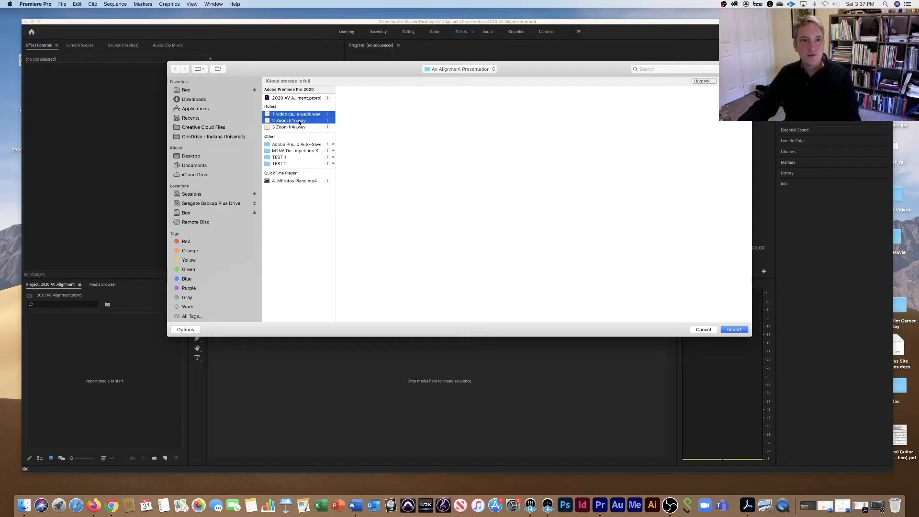
left_click(710, 331)
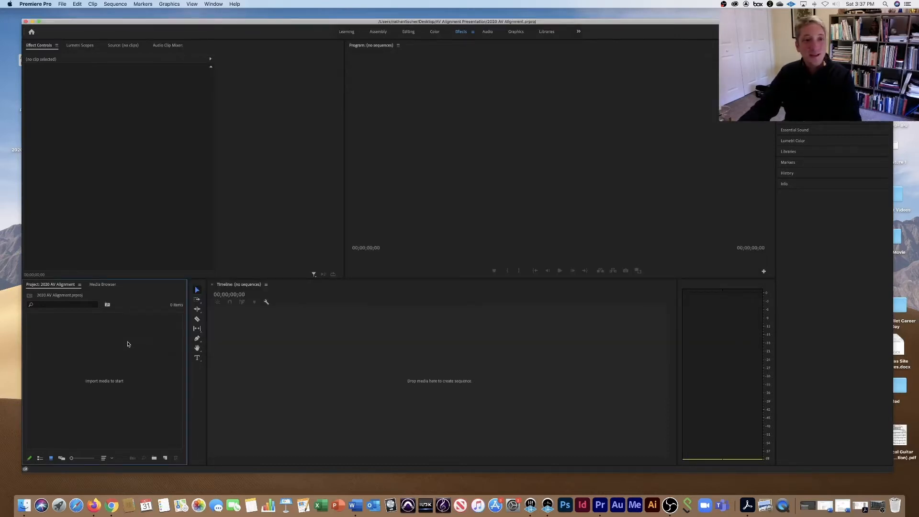
left_click(62, 4)
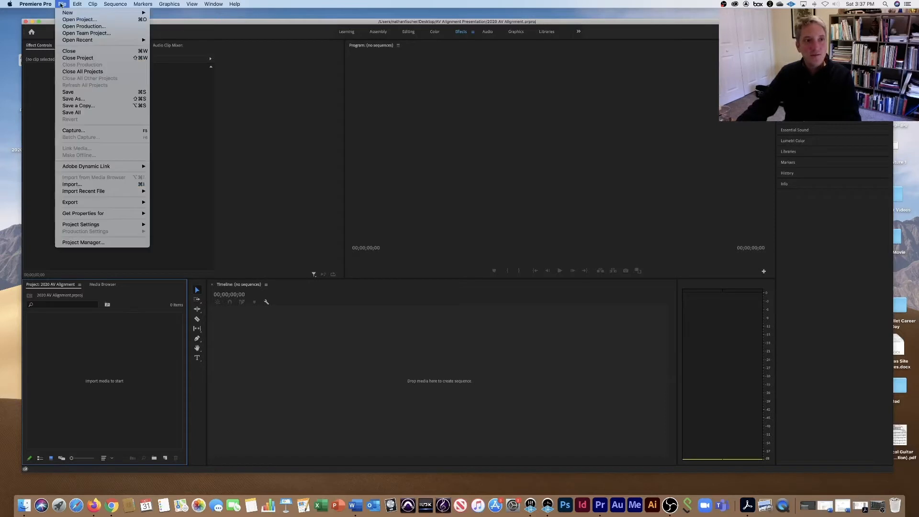
left_click(104, 185)
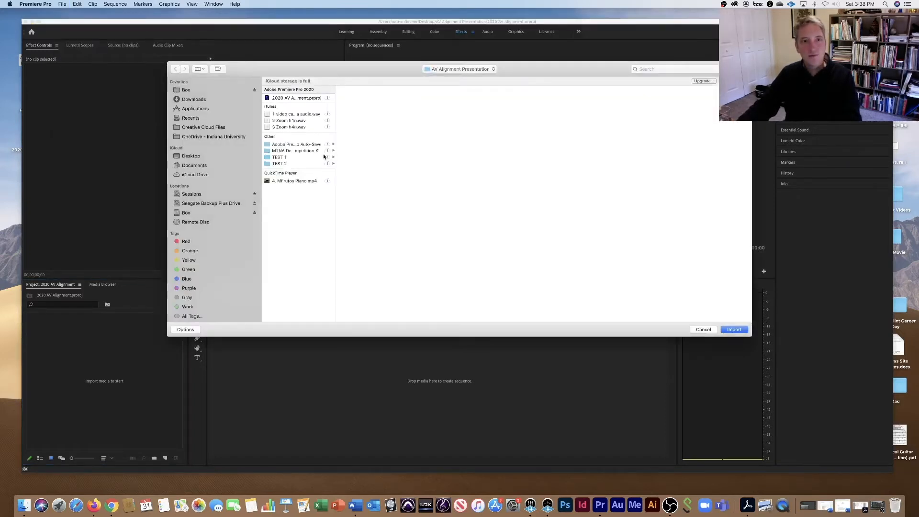
left_click(292, 114)
left_click(295, 121, "shift")
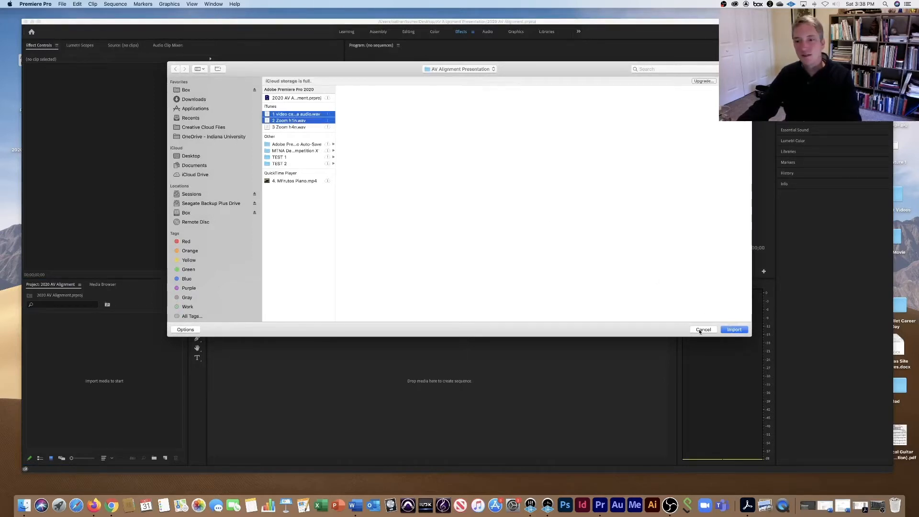
left_click(733, 330)
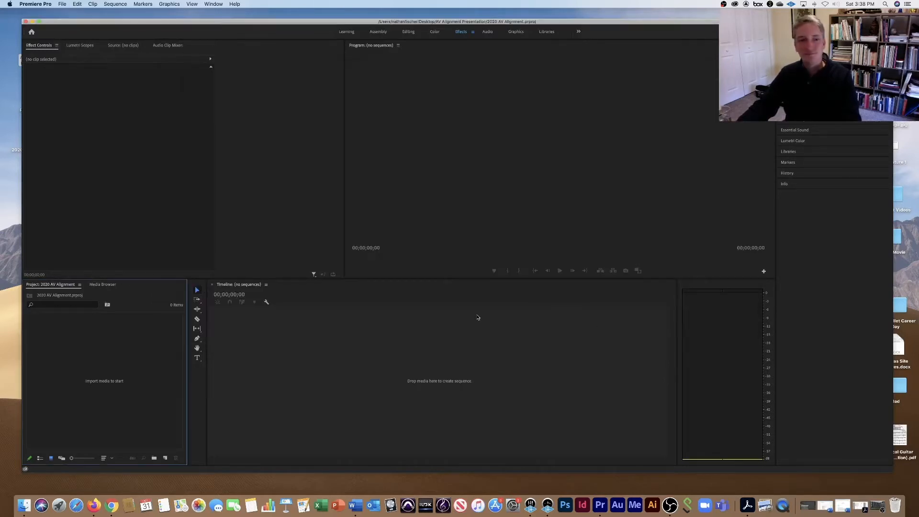
Import the audio file 2 Zoom h1n.wav and the piano MP4 video together into the project.
double_click(126, 365)
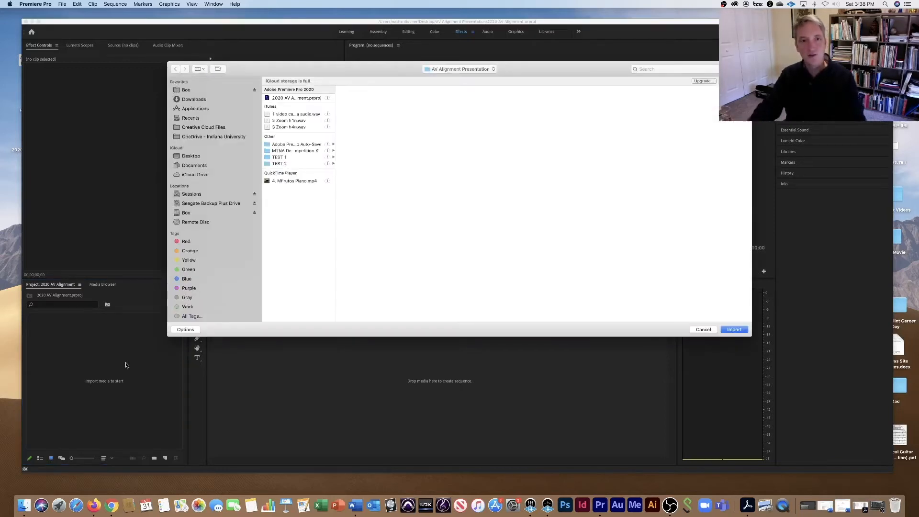
left_click(297, 121)
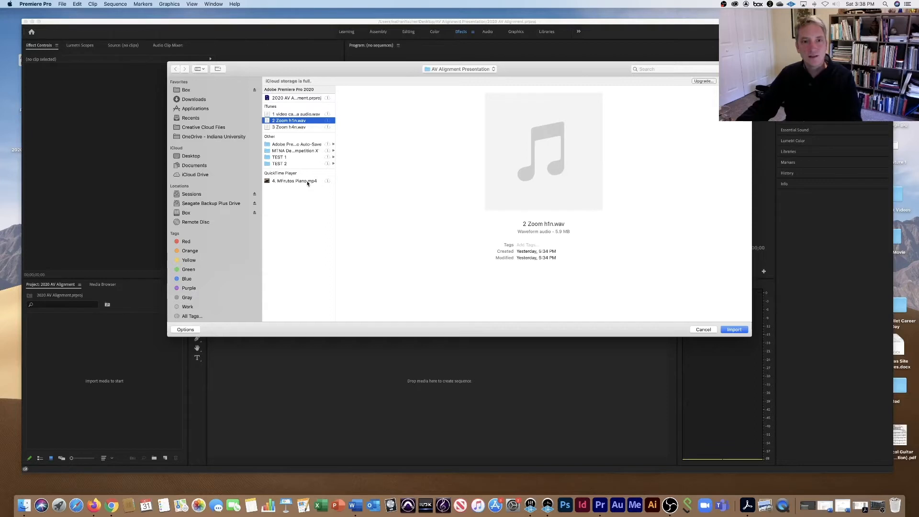
left_click(307, 182, "super")
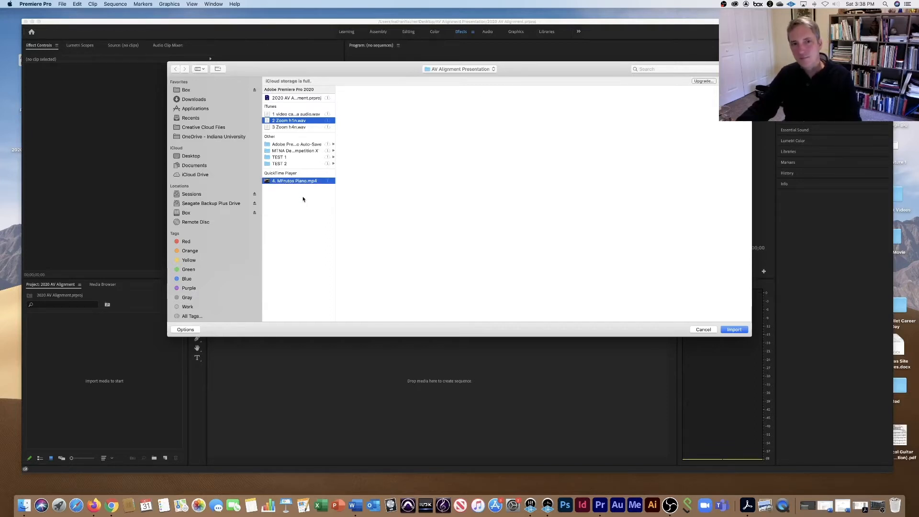
left_click(303, 199)
left_click(301, 120)
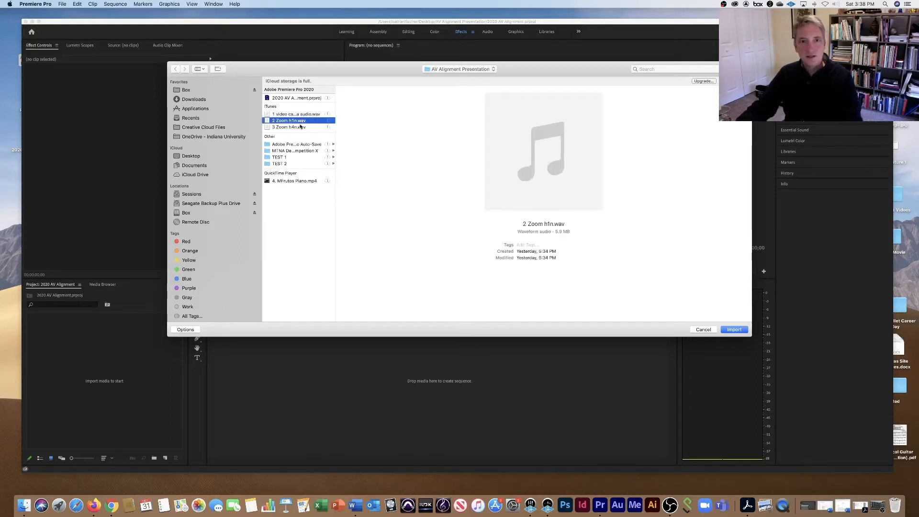
left_click(311, 181, "super")
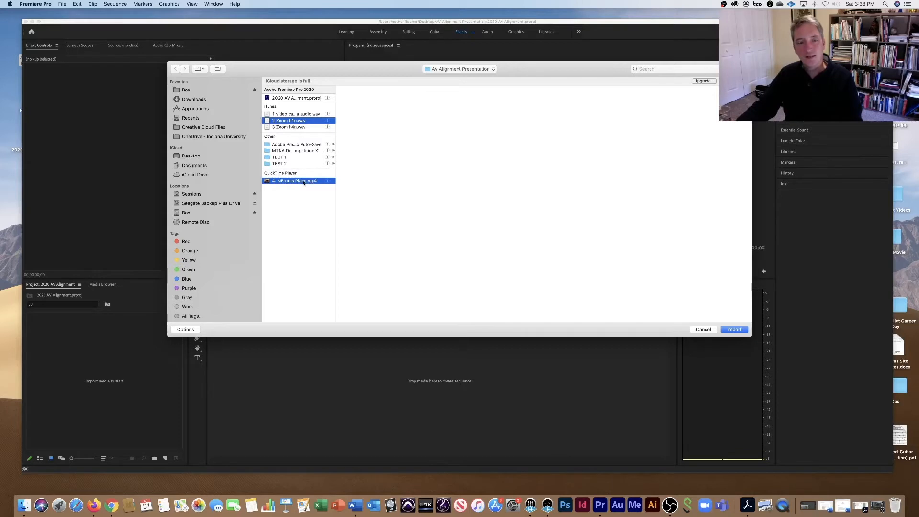
left_click(303, 204)
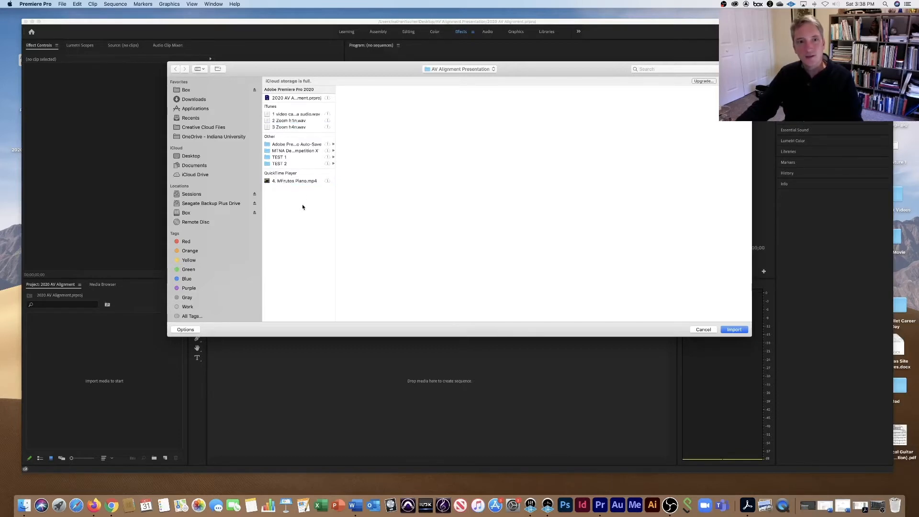
left_click(299, 121)
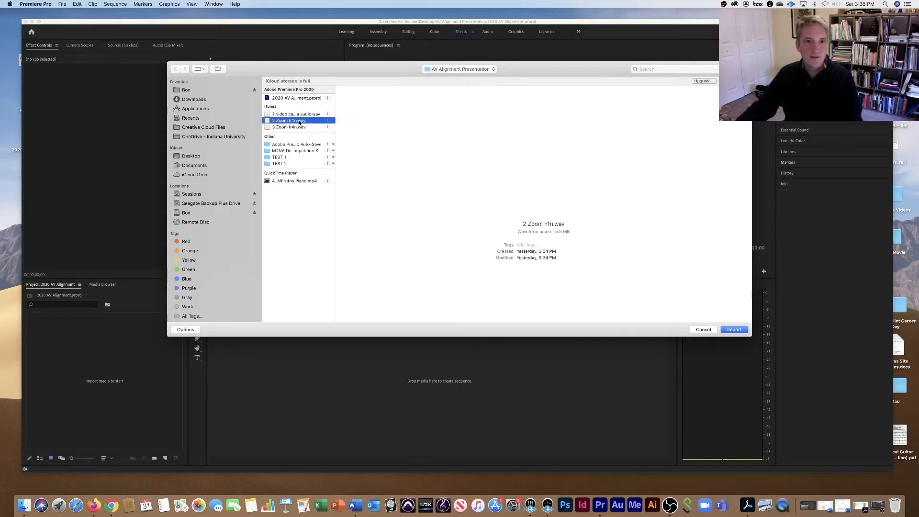
left_click(305, 181, "super")
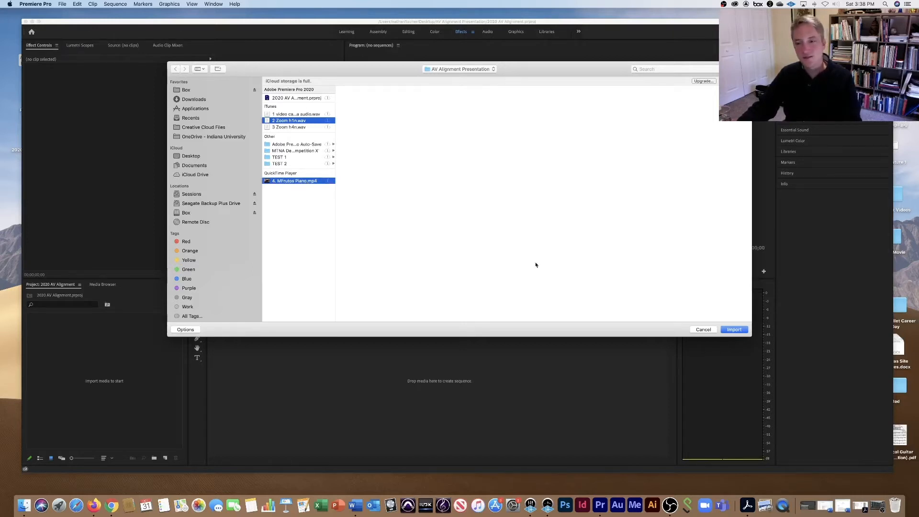
left_click(733, 330)
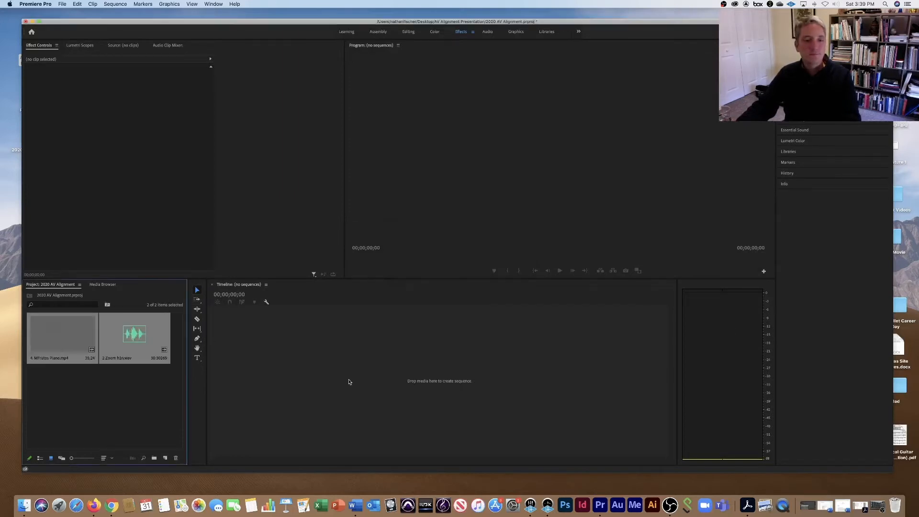
Place the imported piano video in the empty timeline to create a sequence from it.
left_click(127, 403)
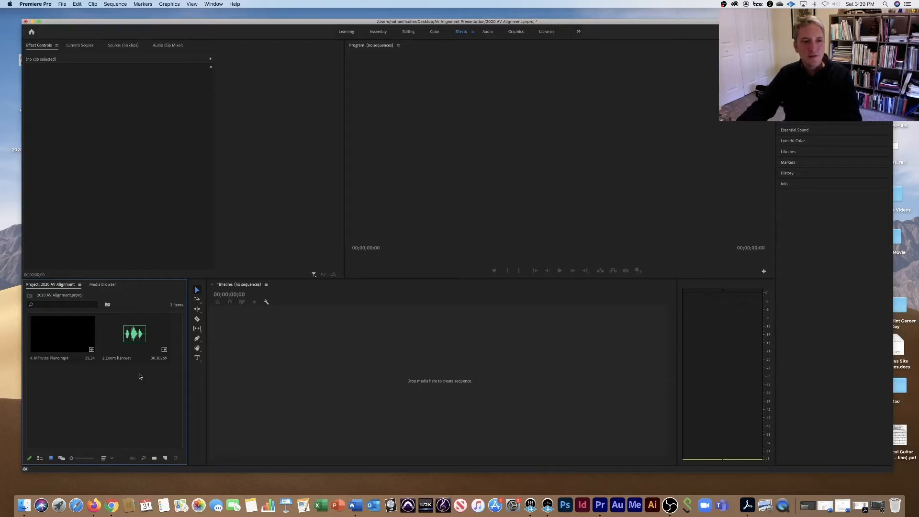
left_click(143, 345)
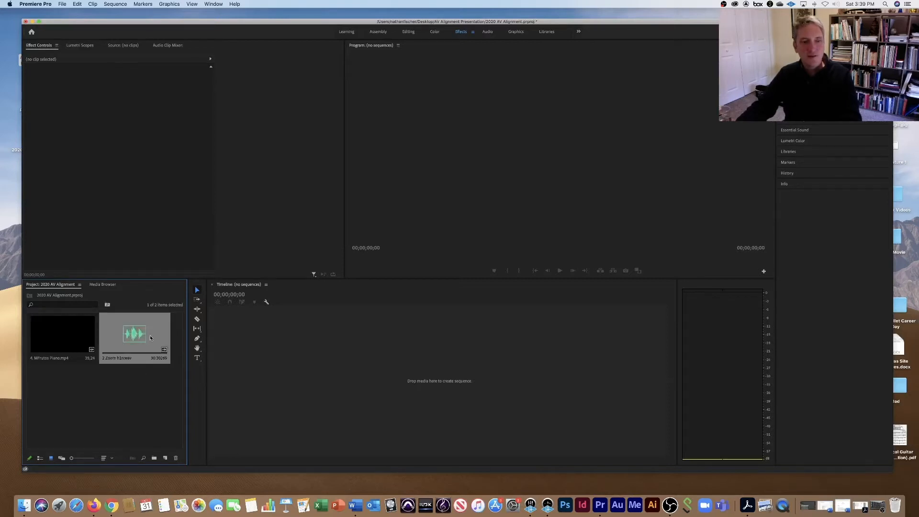
left_click(121, 379)
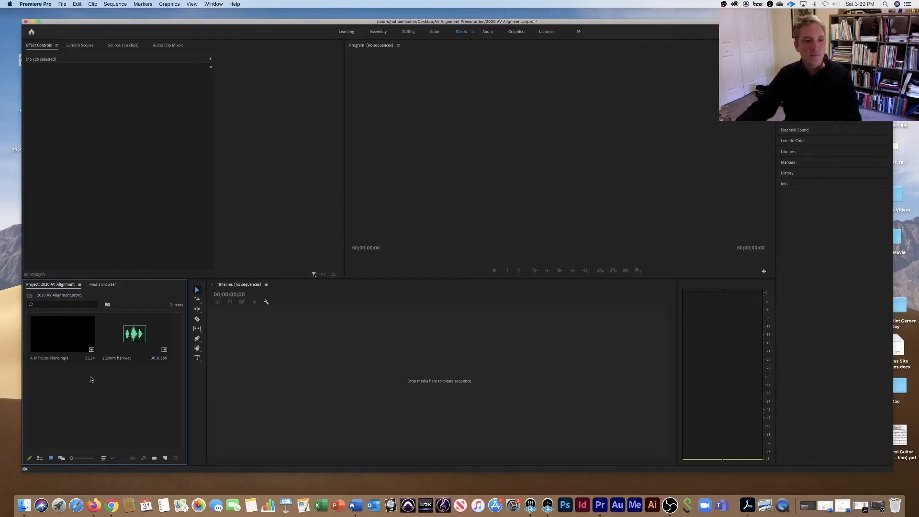
left_click(55, 340)
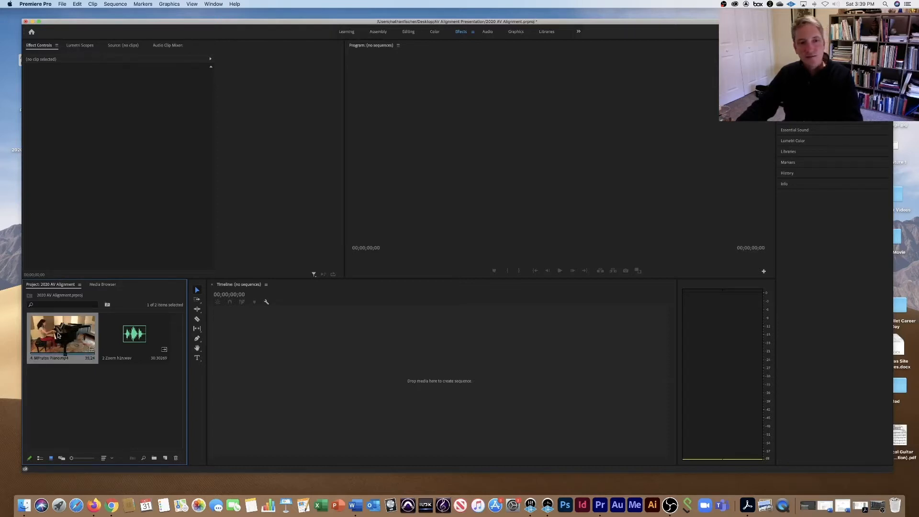
left_click_drag(233, 363, 247, 359)
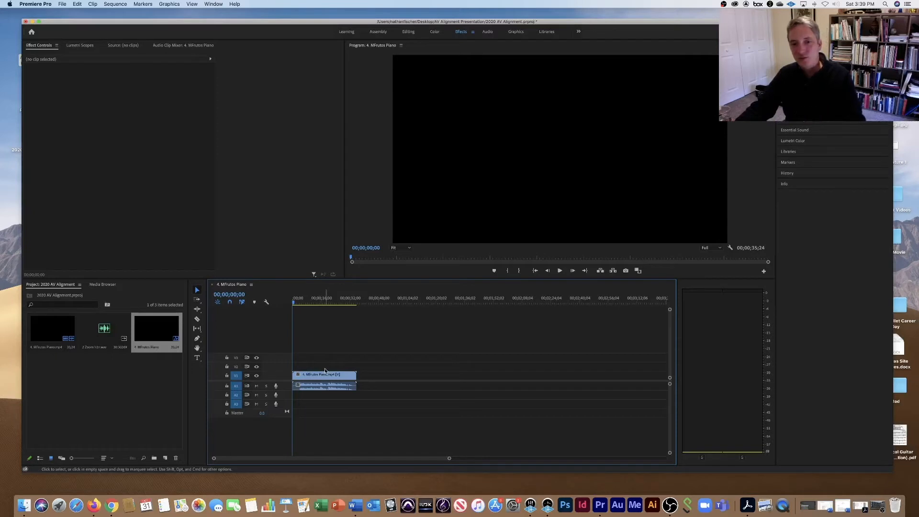
Preview the piano video by scrubbing and playing it, and magnify the timeline until the clip spans its width.
left_click_drag(313, 305, 356, 306)
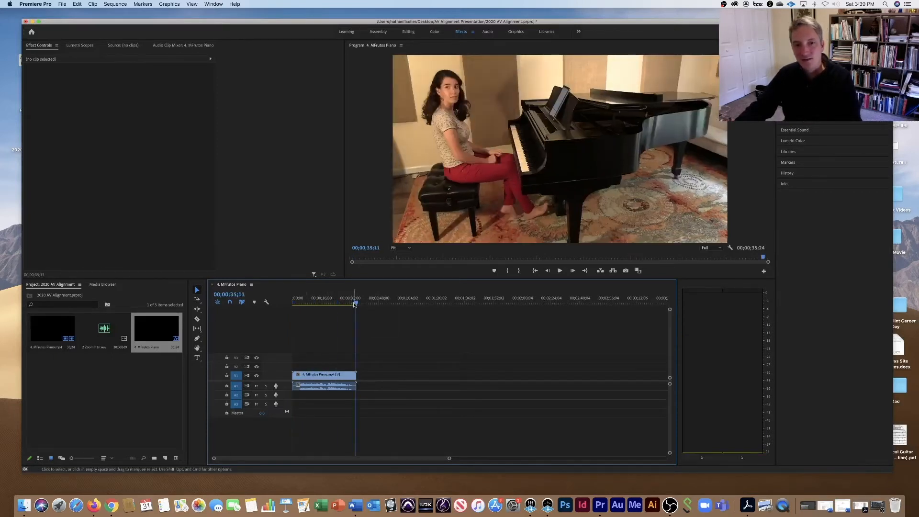
left_click_drag(357, 305, 324, 304)
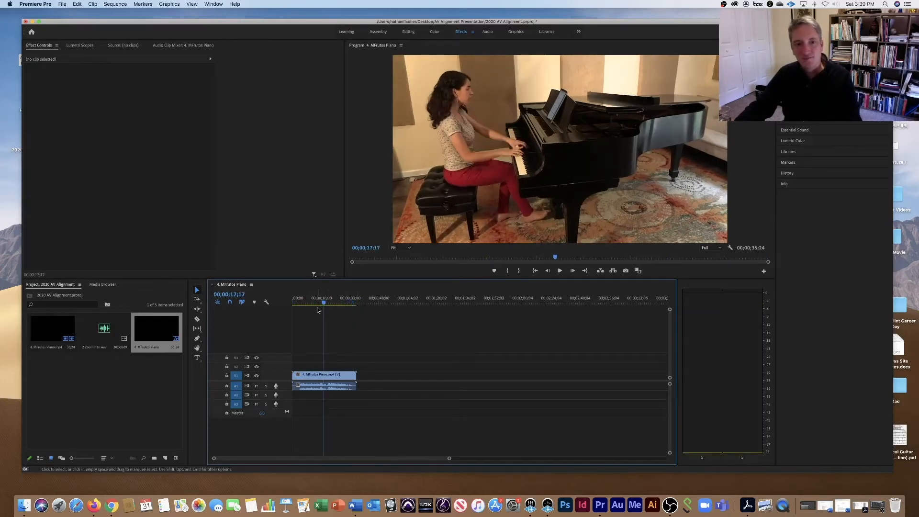
key("space")
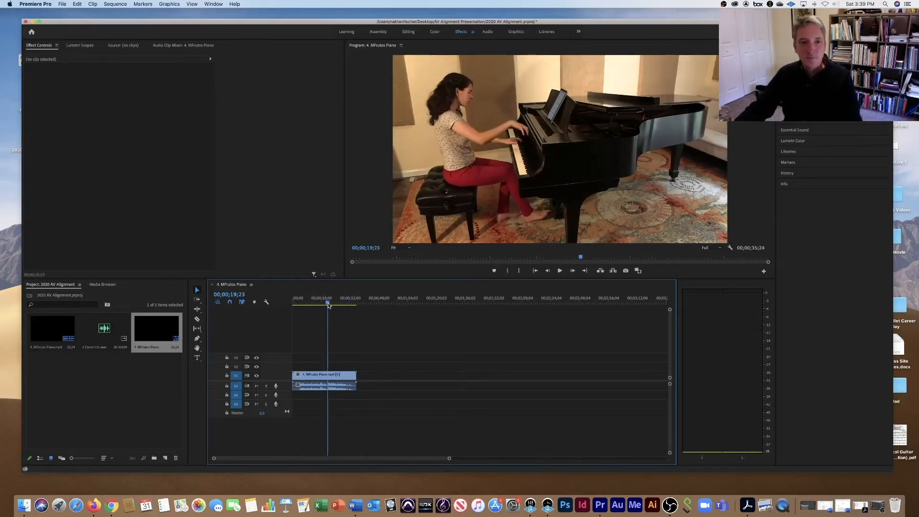
key("equal")
key("equal")
key("equal")
key("equal")
key("equal")
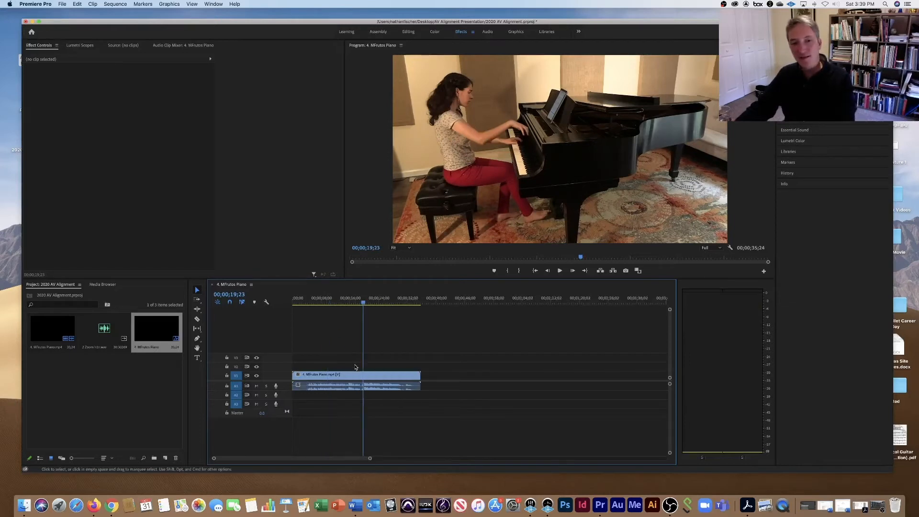
key("minus")
key("minus")
key("minus")
key("minus")
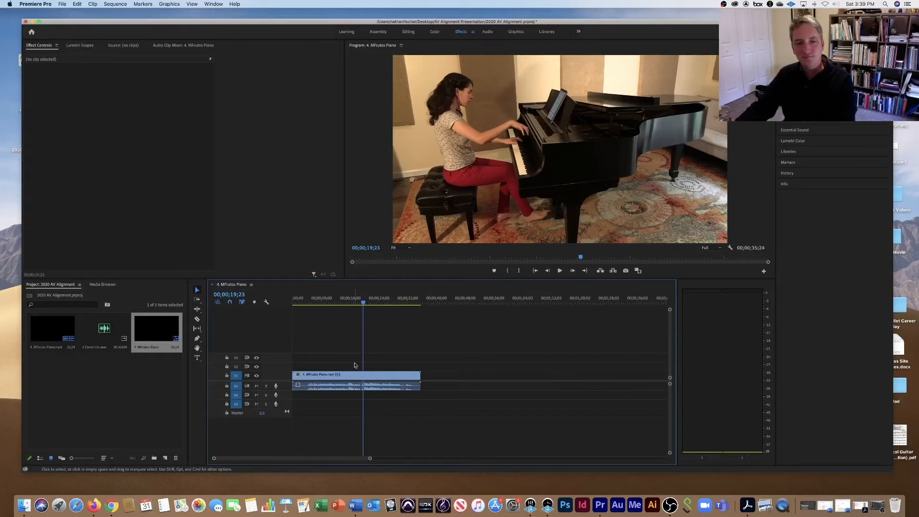
left_click_drag(369, 459, 330, 460)
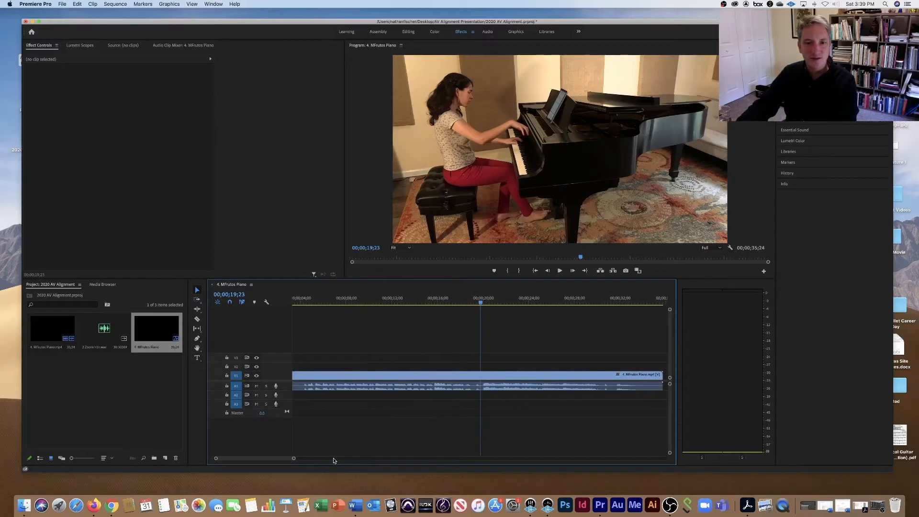
mouse_move(257, 460)
left_mouse_down()
mouse_move(281, 461)
mouse_move(250, 460)
left_mouse_up()
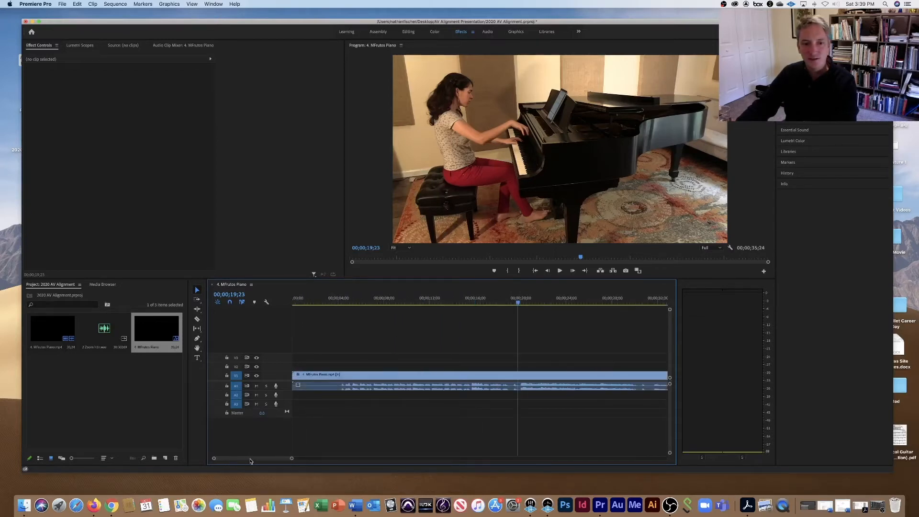
mouse_move(250, 461)
left_mouse_down()
mouse_move(274, 461)
mouse_move(240, 461)
left_mouse_up()
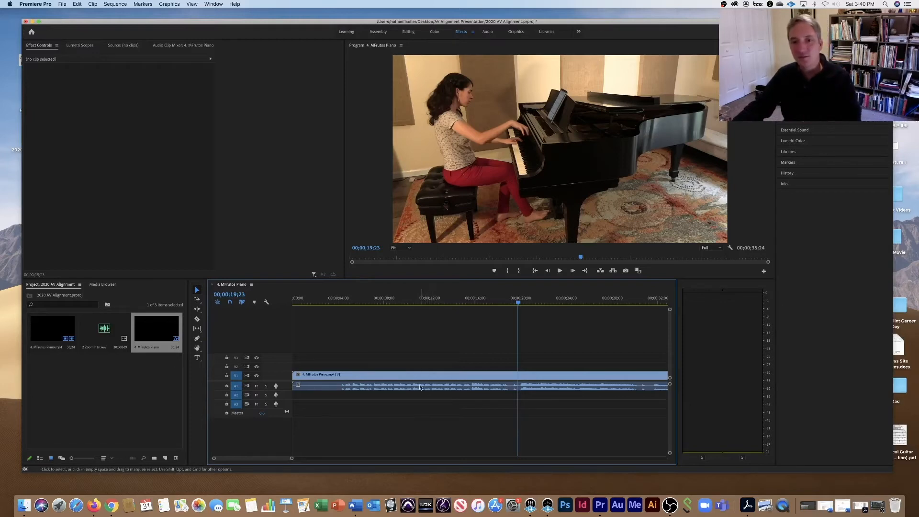
Examine the opening of the piano clip around 3 seconds to find the moment just before the playing starts.
left_click_drag(517, 303, 333, 311)
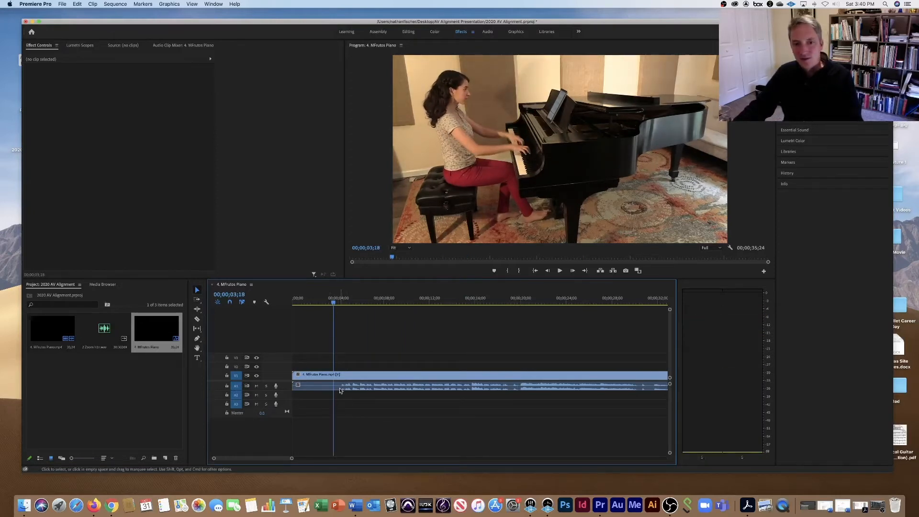
mouse_move(333, 303)
left_mouse_down()
mouse_move(283, 307)
mouse_move(333, 309)
left_mouse_up()
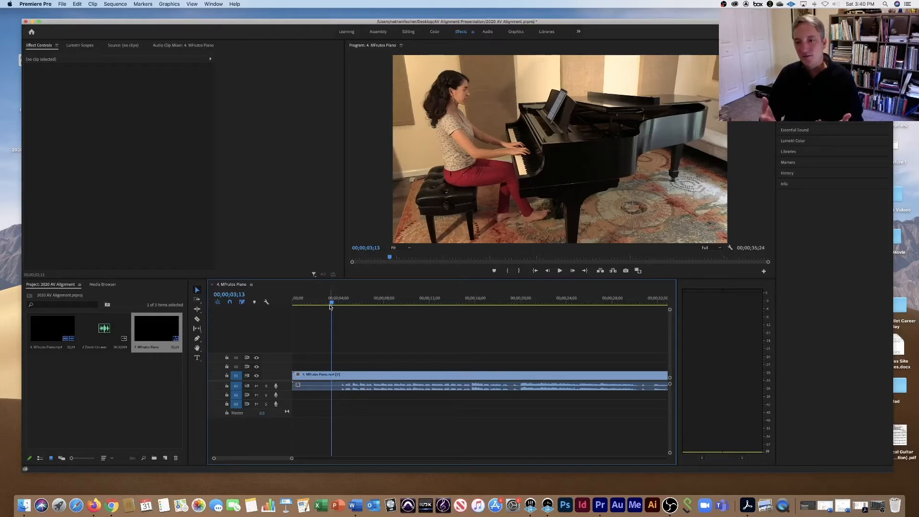
left_click_drag(331, 305, 332, 305)
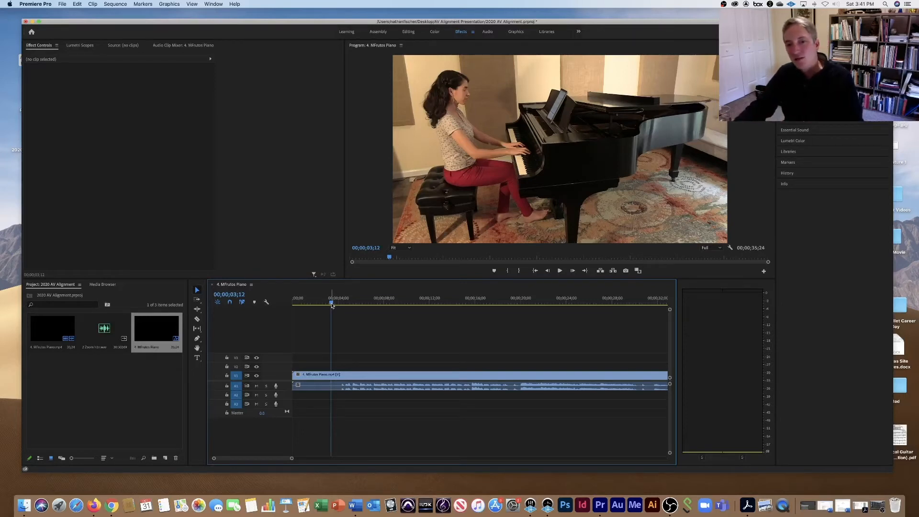
left_click(331, 304)
mouse_move(331, 305)
left_mouse_down()
mouse_move(342, 306)
mouse_move(330, 306)
left_mouse_up()
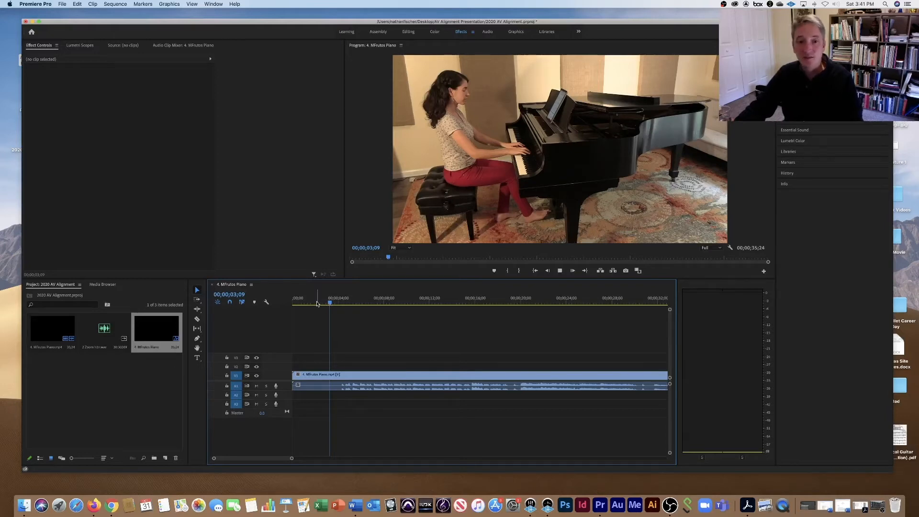
key("space")
key("space")
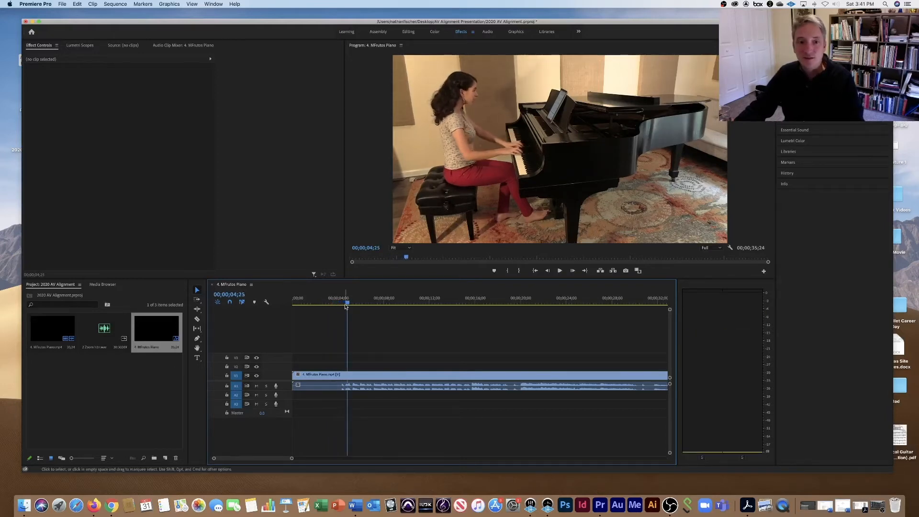
left_click_drag(347, 304, 330, 305)
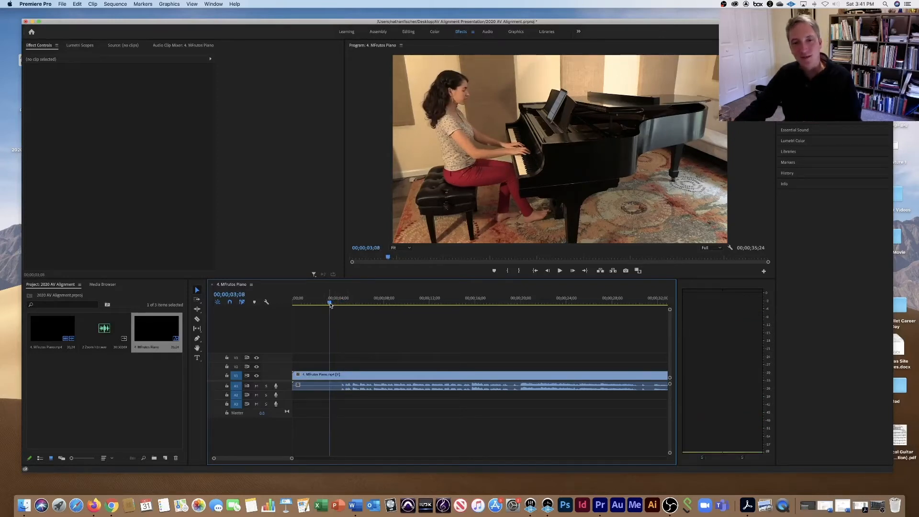
key("space")
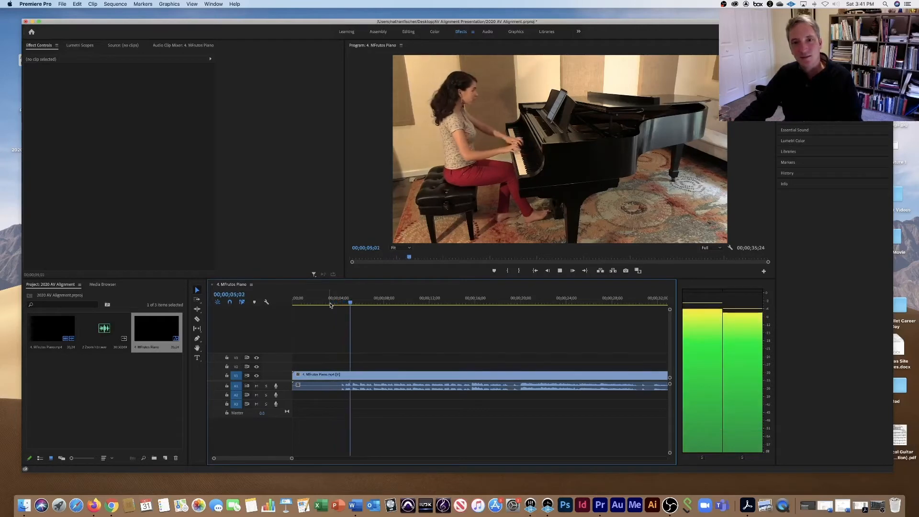
key("space")
Split the piano clip at 00;00;03;05 and delete the portion before the cut.
left_click_drag(353, 303, 329, 304)
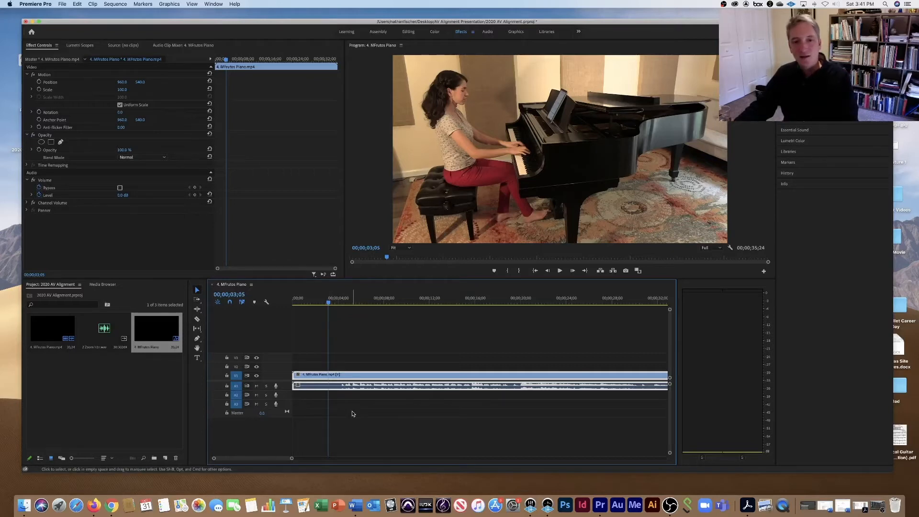
key("super+k")
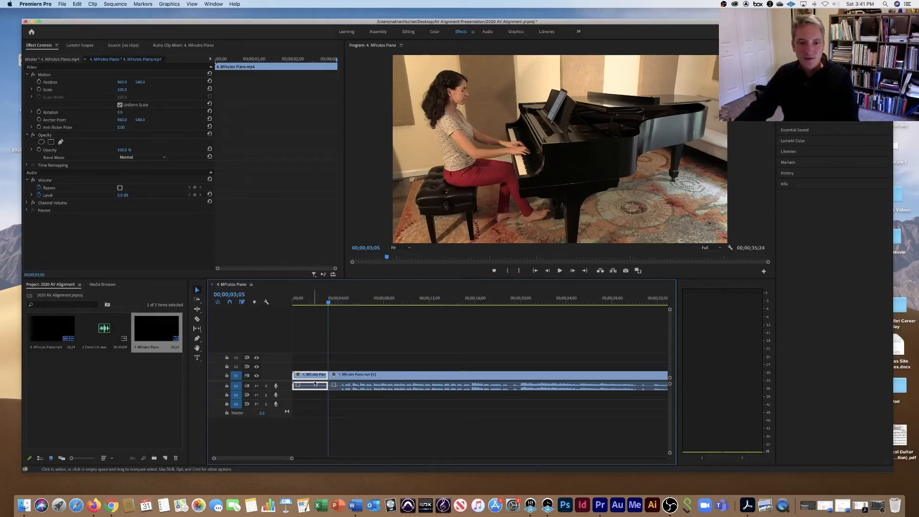
left_click(318, 359)
left_click(311, 378)
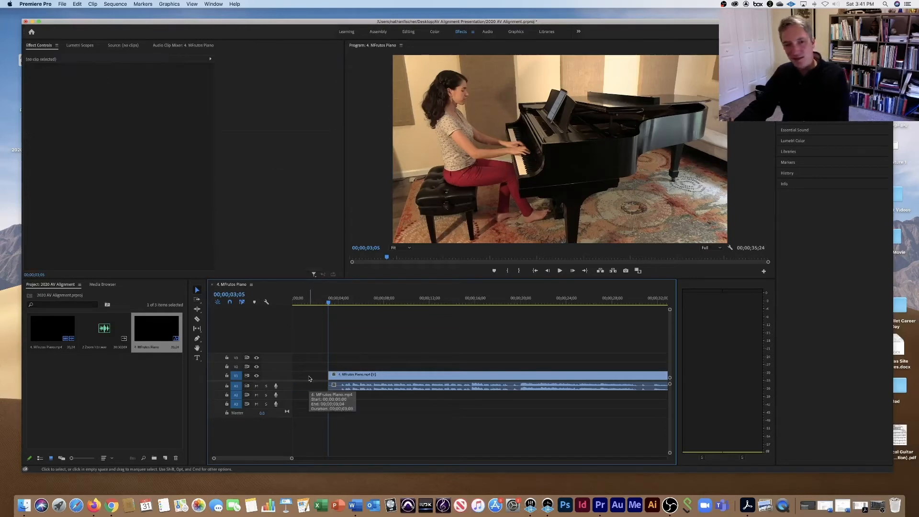
key("Delete")
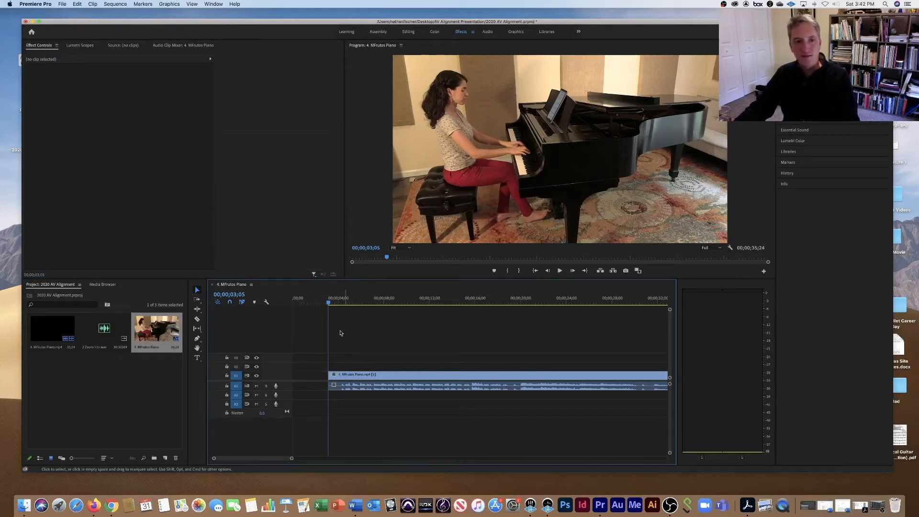
Split the piano clip at 00;00;33;12, after the performance ends, and delete the portion following the cut.
scroll(351, 330, "right", 5)
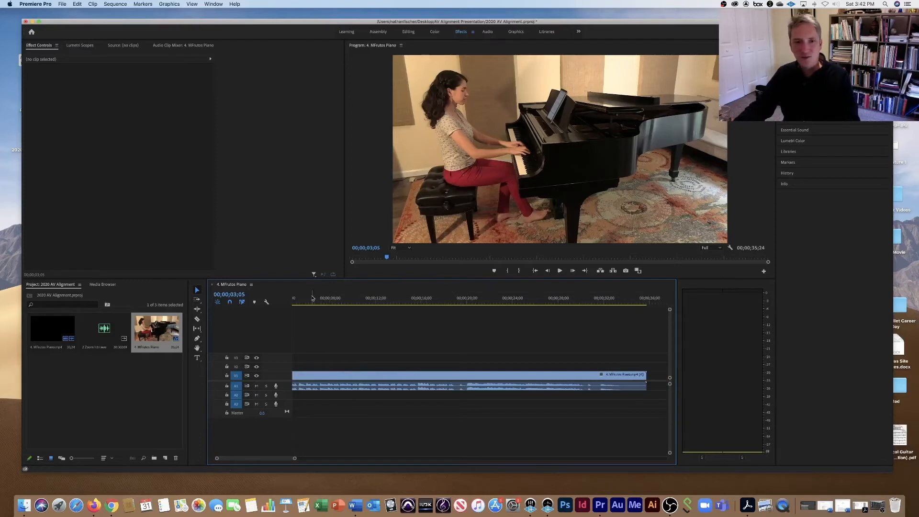
left_click(605, 304)
key("space")
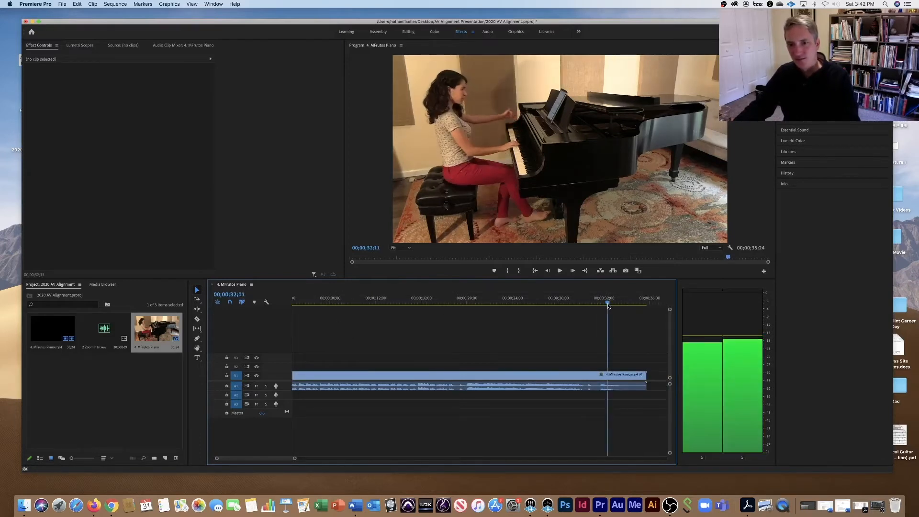
left_click_drag(618, 305, 602, 307)
key("space")
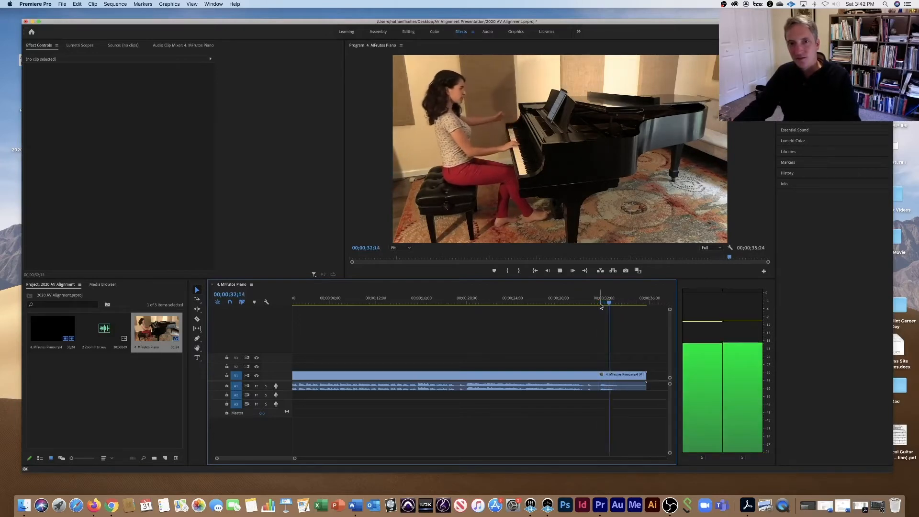
key("space")
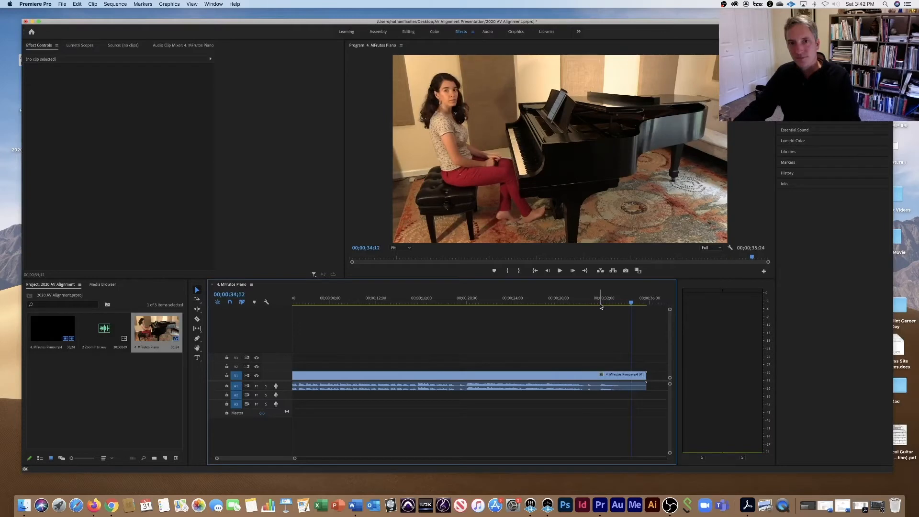
scroll(612, 316, "right", 5)
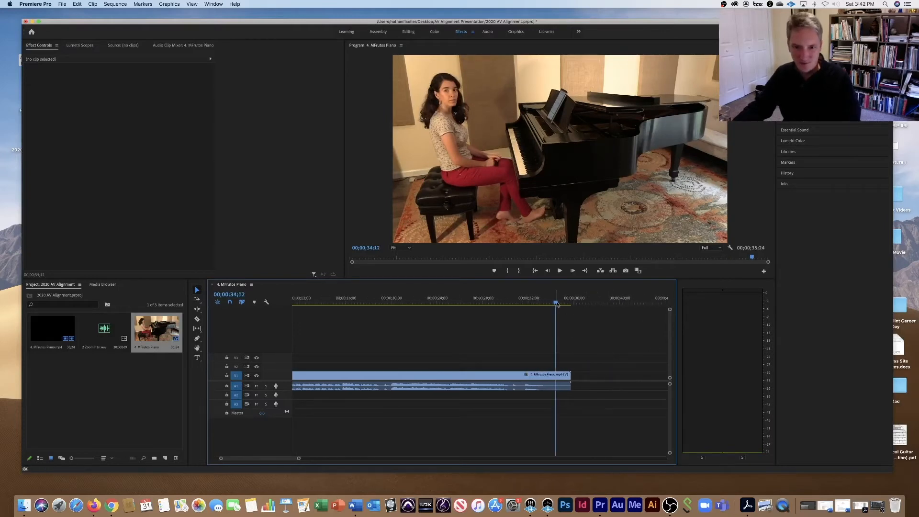
left_click_drag(556, 303, 545, 305)
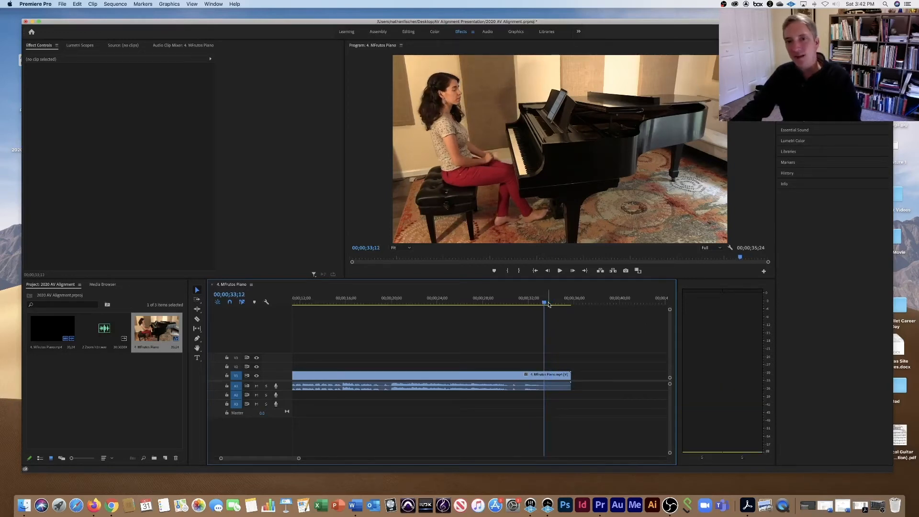
left_click(550, 376)
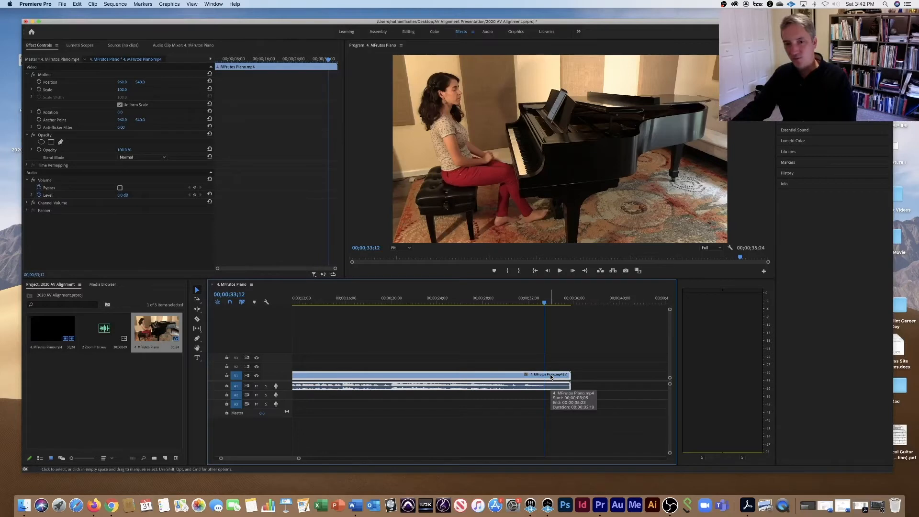
key("super+k")
left_click(550, 377)
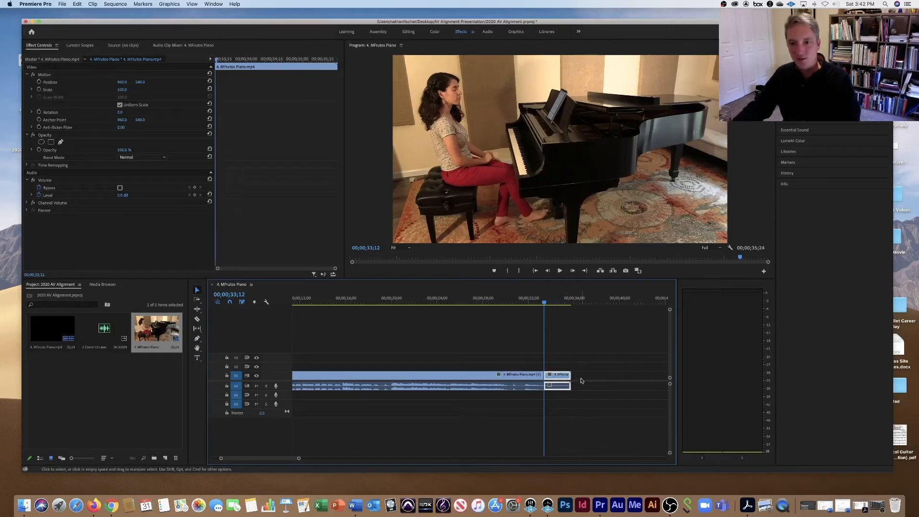
key("Delete")
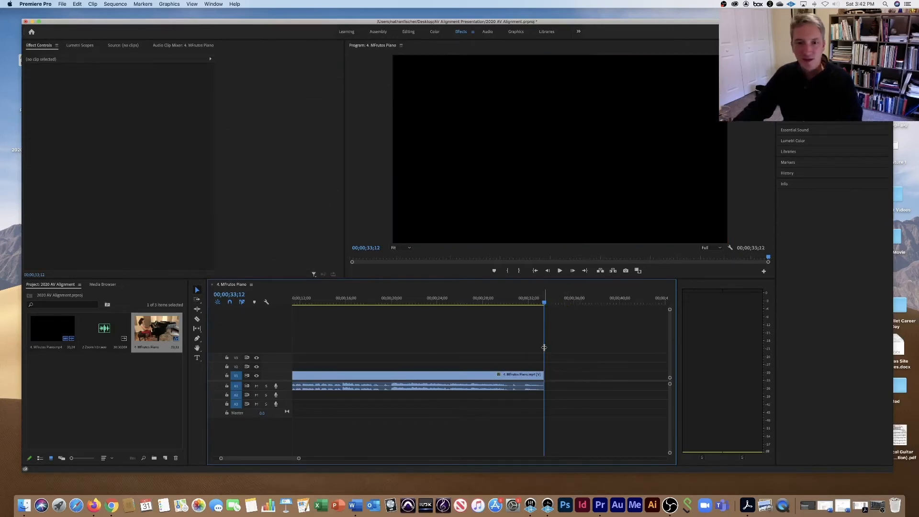
Play back the opening seconds of the trimmed piano clip from its start.
scroll(551, 351, "left", 6)
scroll(599, 323, "right", 2)
scroll(596, 324, "left", 2)
left_click(327, 302)
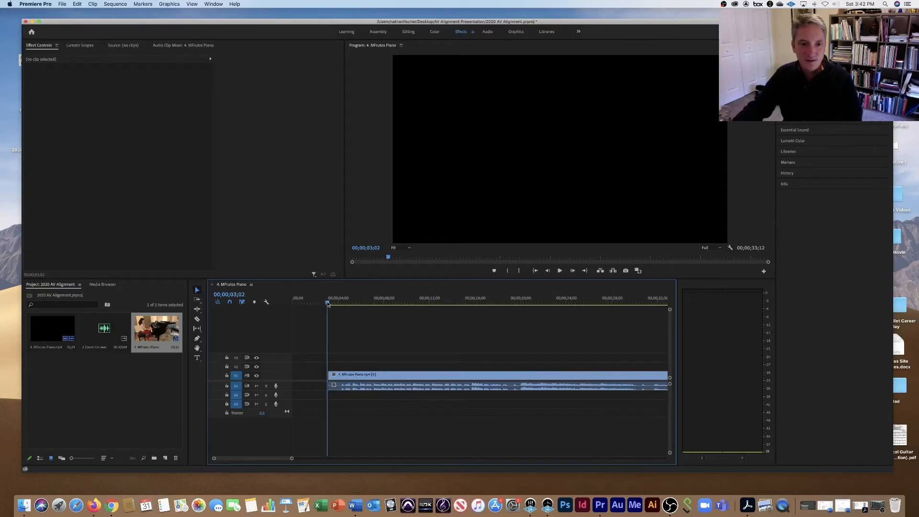
key("space")
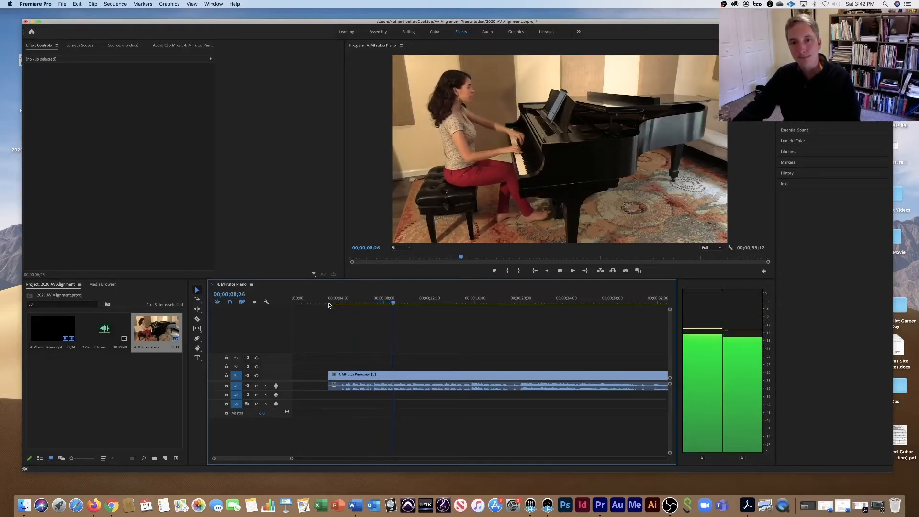
key("space")
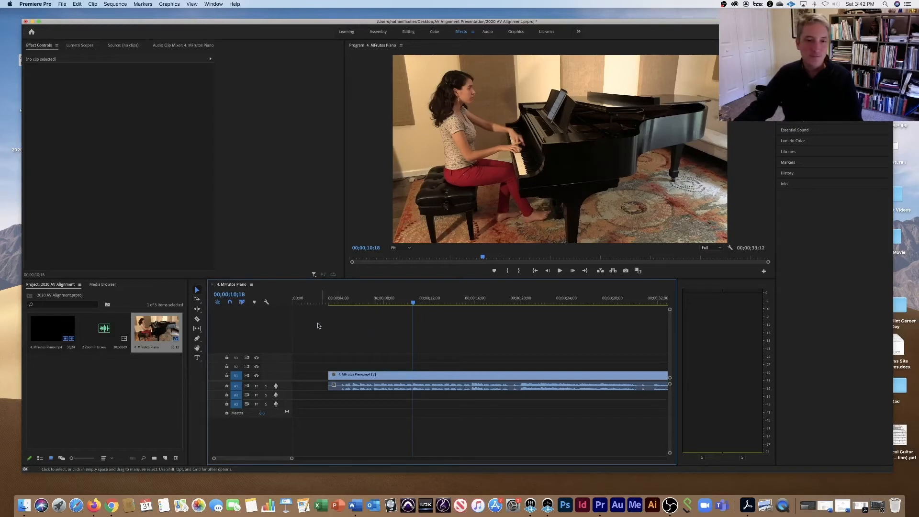
Place the imported audio file 2 Zoom h1n.wav on audio track A2, starting near the beginning of the trimmed piano clip.
left_click(95, 331)
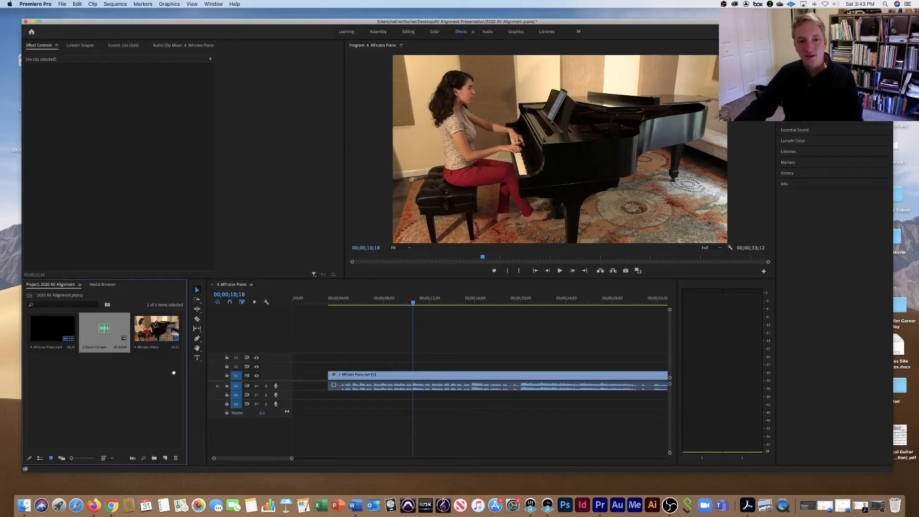
left_click_drag(276, 404, 330, 394)
scroll(357, 403, "right", 3)
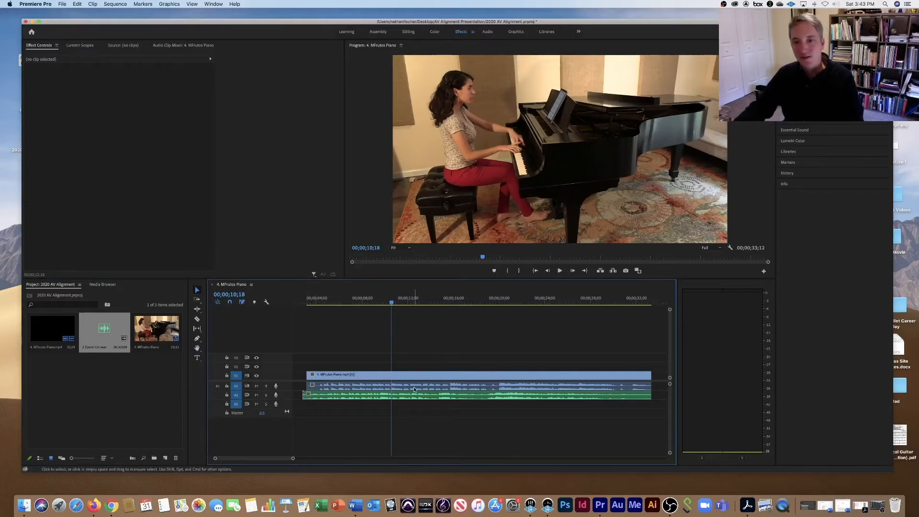
Synchronize the piano video clip and the Zoom audio clip by their audio, using track channel 1.
left_click(362, 396)
left_click(386, 379)
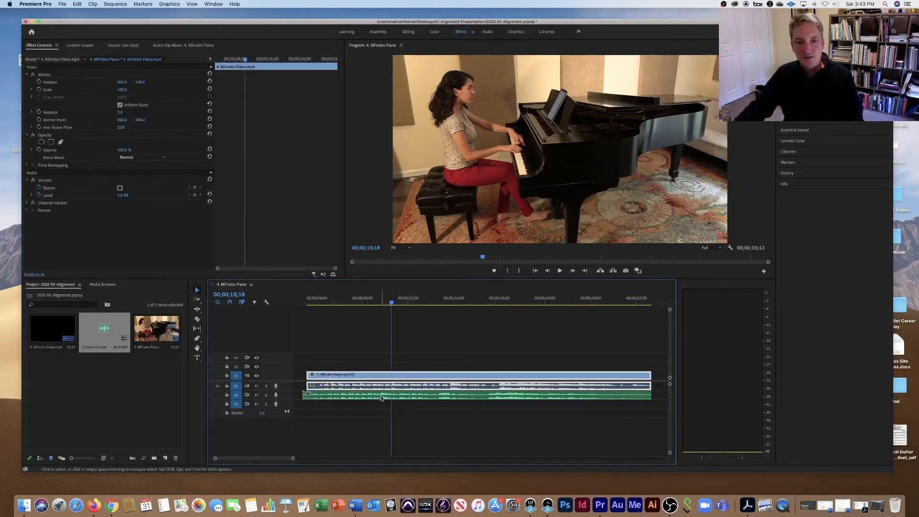
left_click(381, 397)
left_click(379, 375)
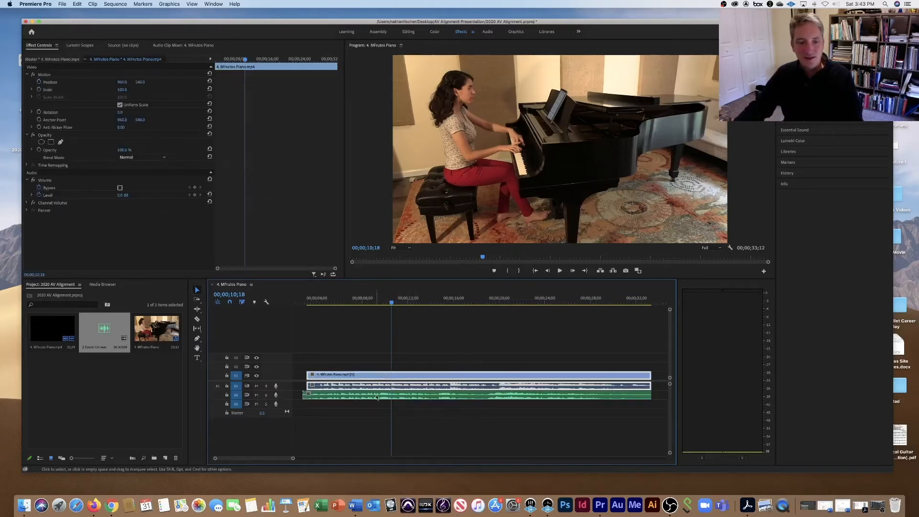
left_click(369, 419)
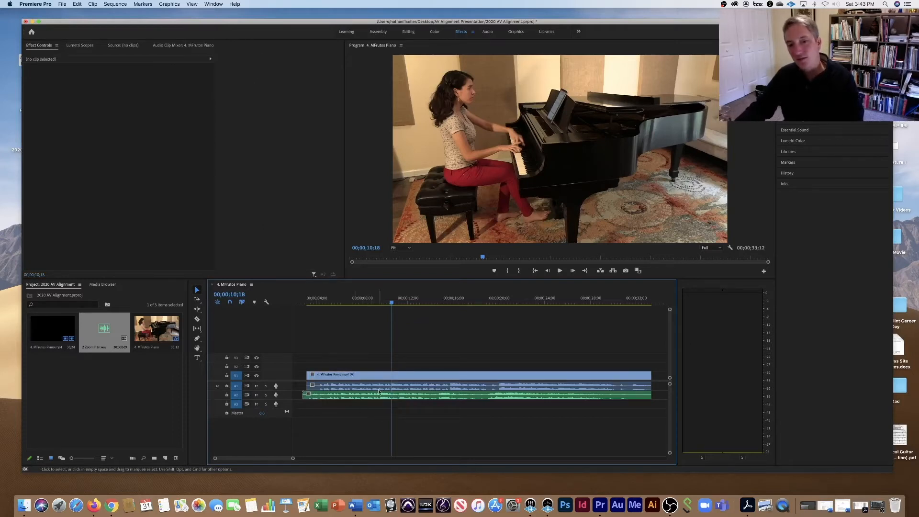
left_click(370, 397)
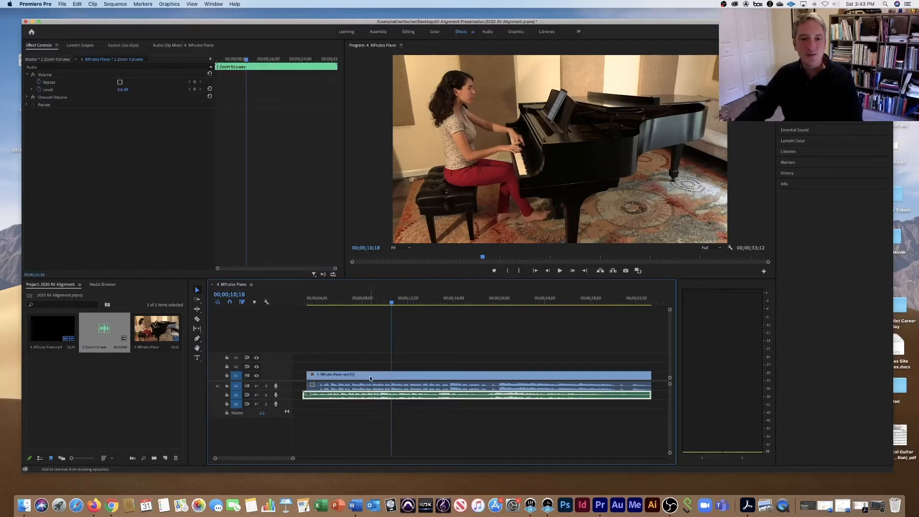
left_click(370, 379, "shift")
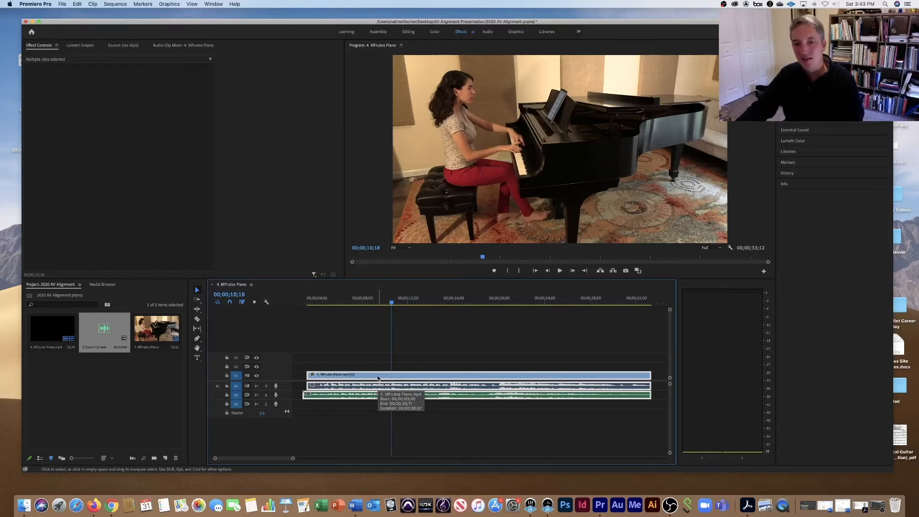
right_click(379, 378)
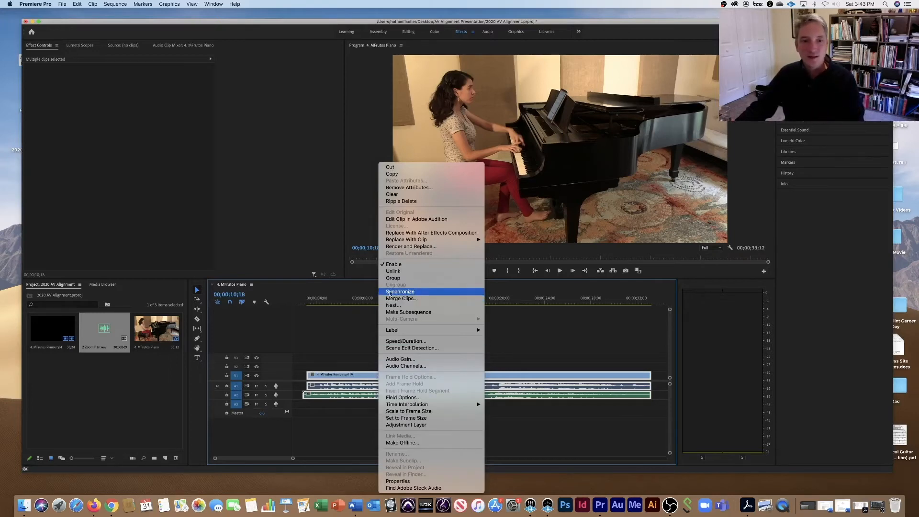
left_click(413, 292)
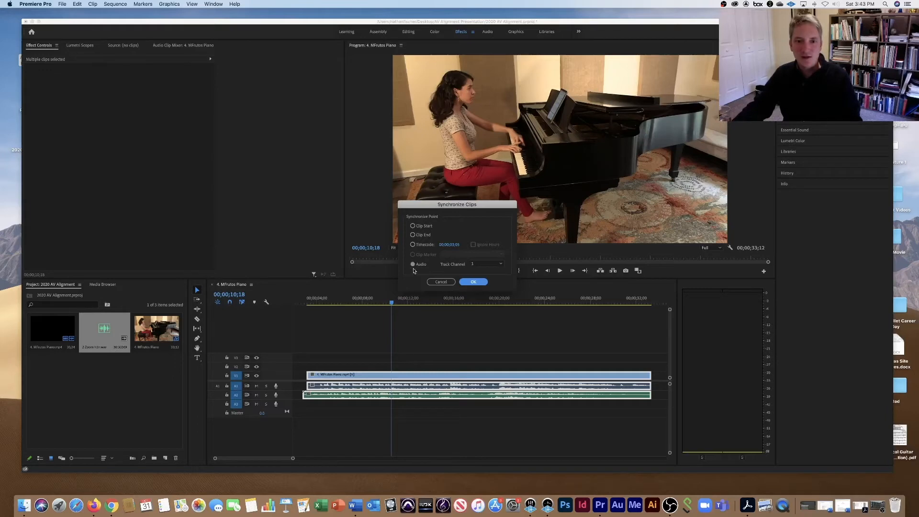
left_click(471, 282)
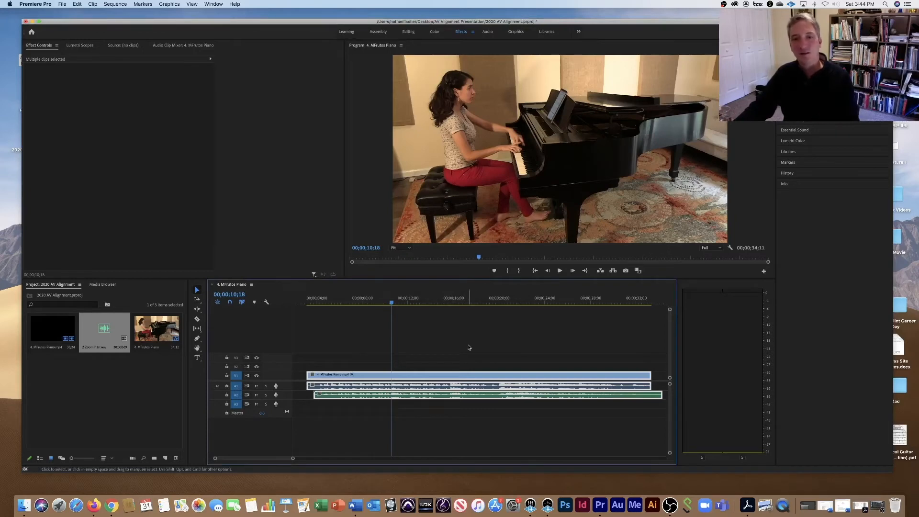
Split the Zoom audio clip at 00;00;33;12, where the piano video ends, and delete the portion following the cut.
scroll(470, 347, "down", 3)
scroll(469, 347, "down", 1)
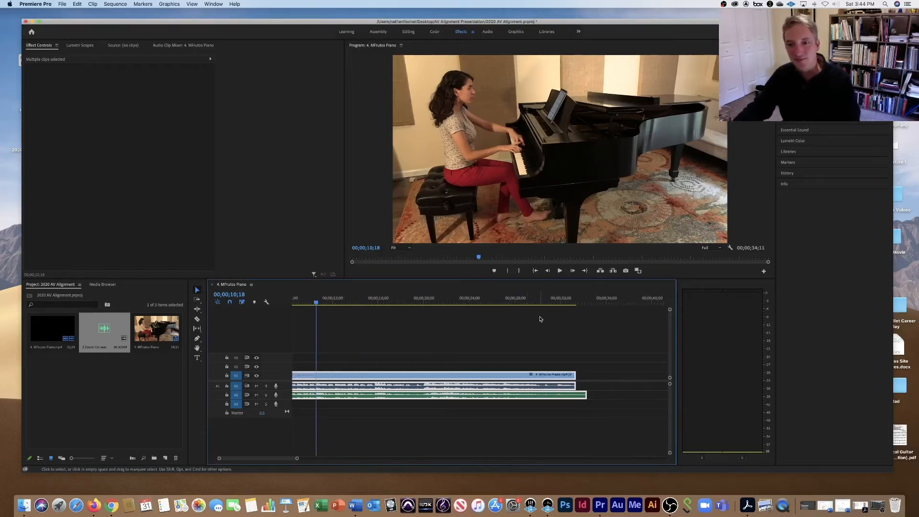
left_click(576, 303)
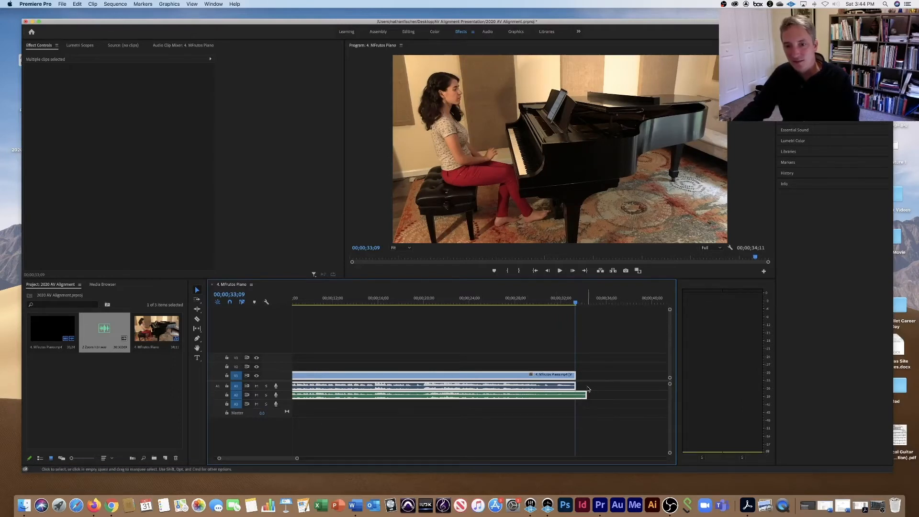
key("=")
key("=")
key("=")
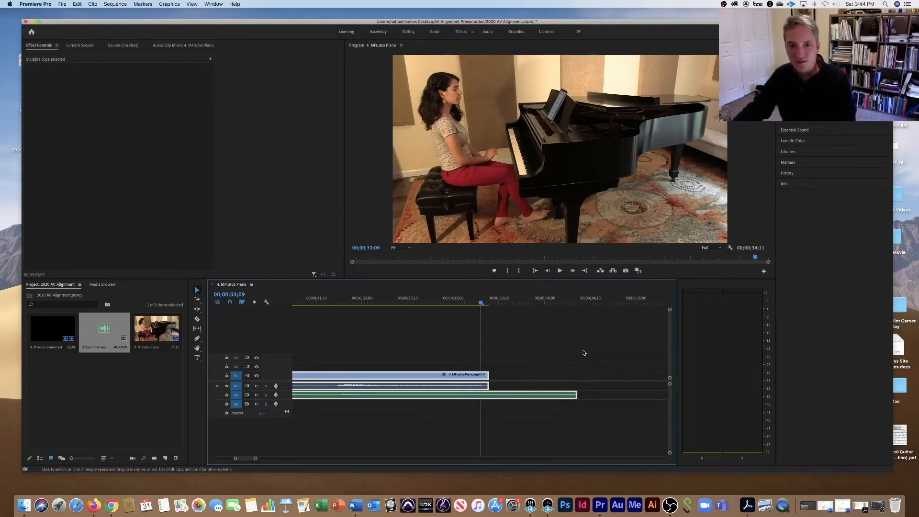
key("=")
left_click_drag(481, 303, 498, 305)
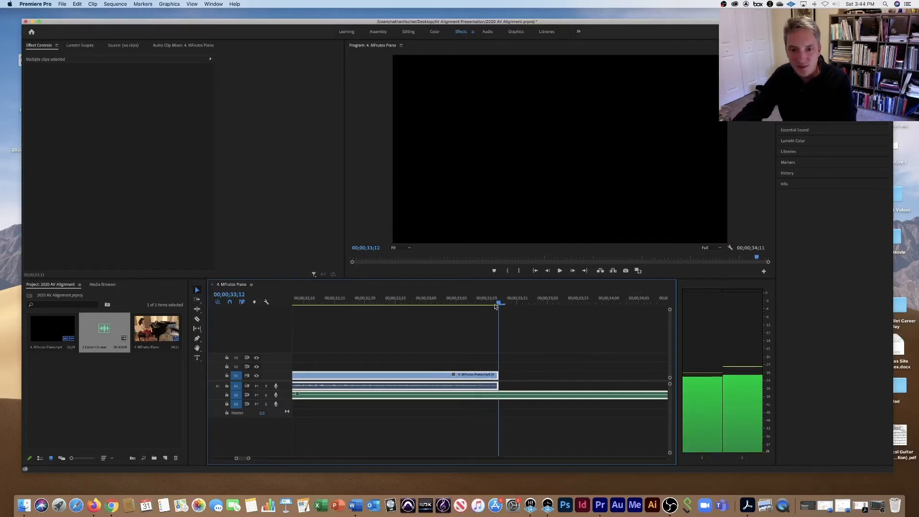
left_click(499, 397)
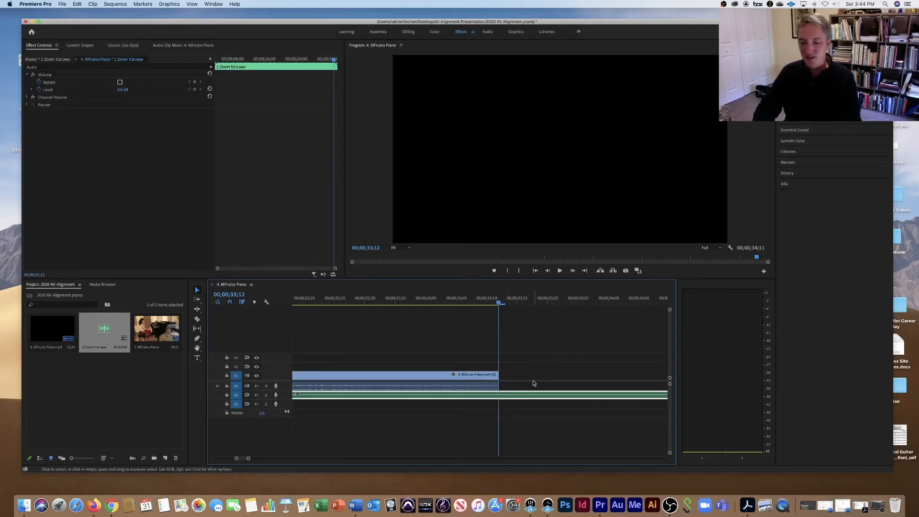
key("super+k")
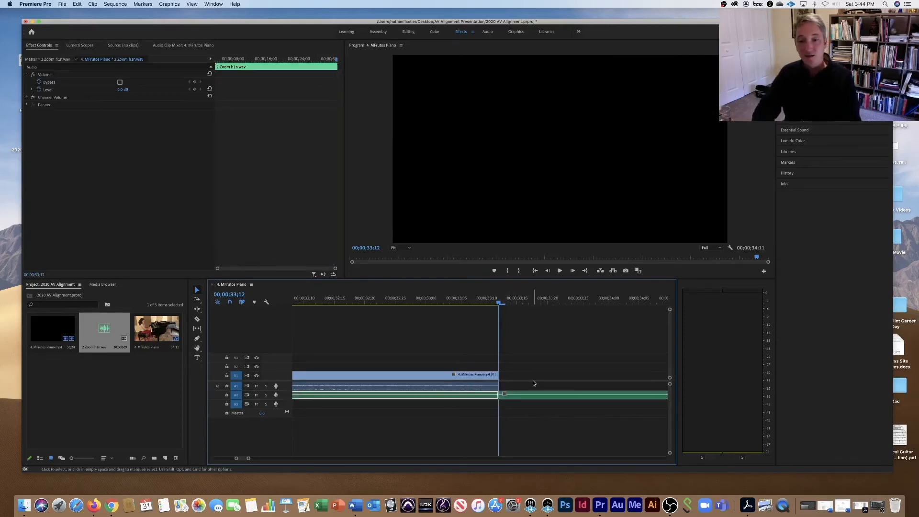
left_click(528, 396)
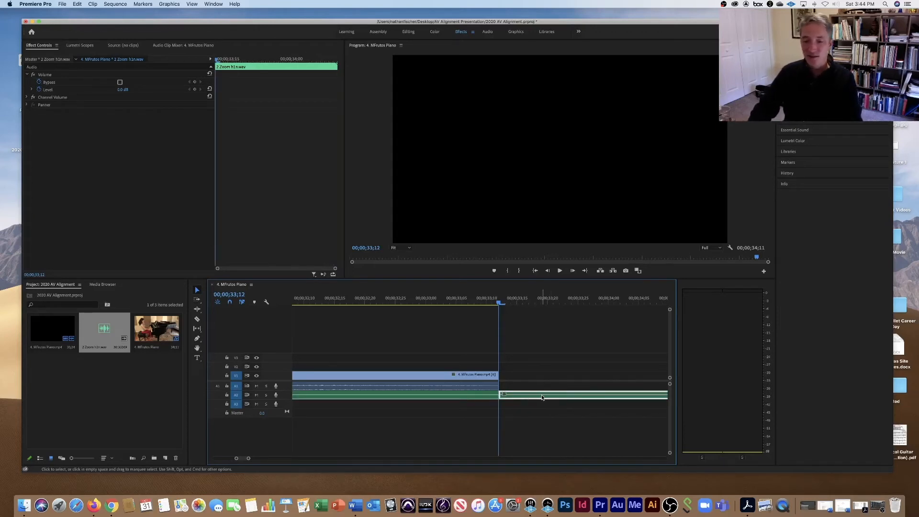
key("Delete")
Mute audio track A1, which holds the camera's own sound for the piano video.
scroll(500, 348, "down", 6)
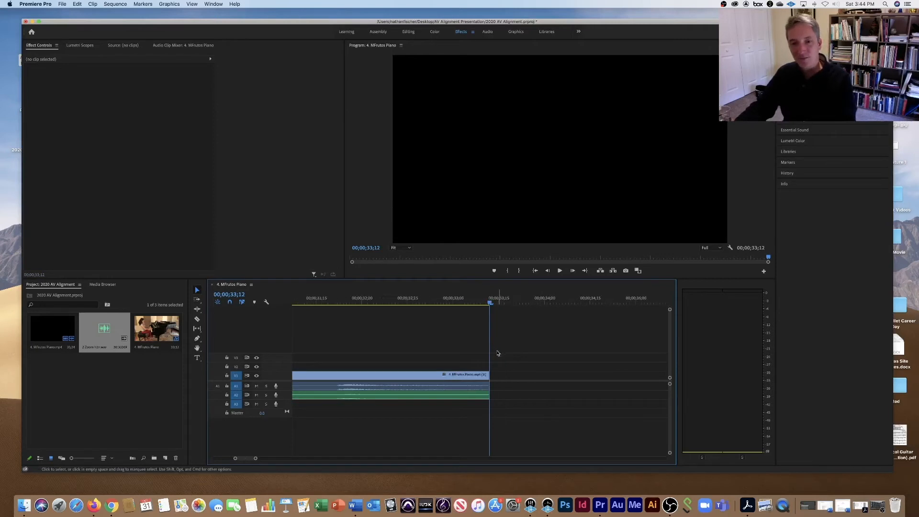
scroll(442, 360, "left", 1)
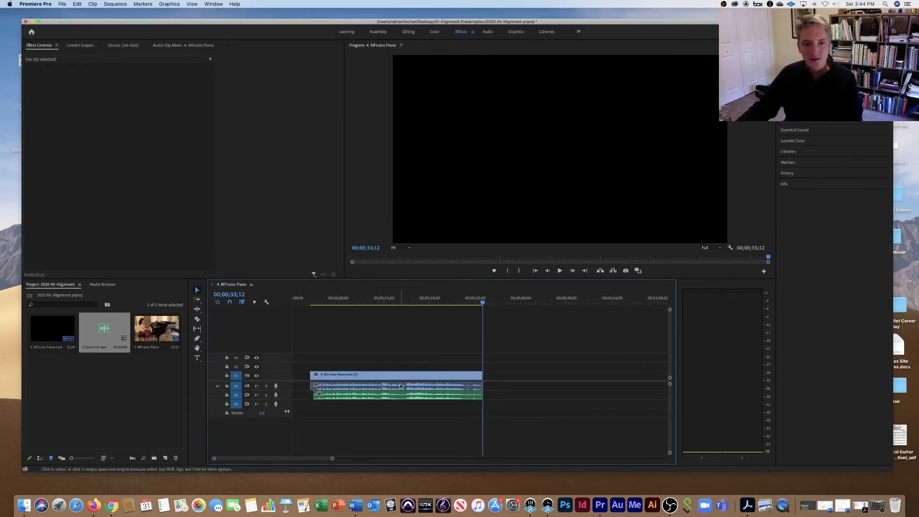
left_click(339, 386)
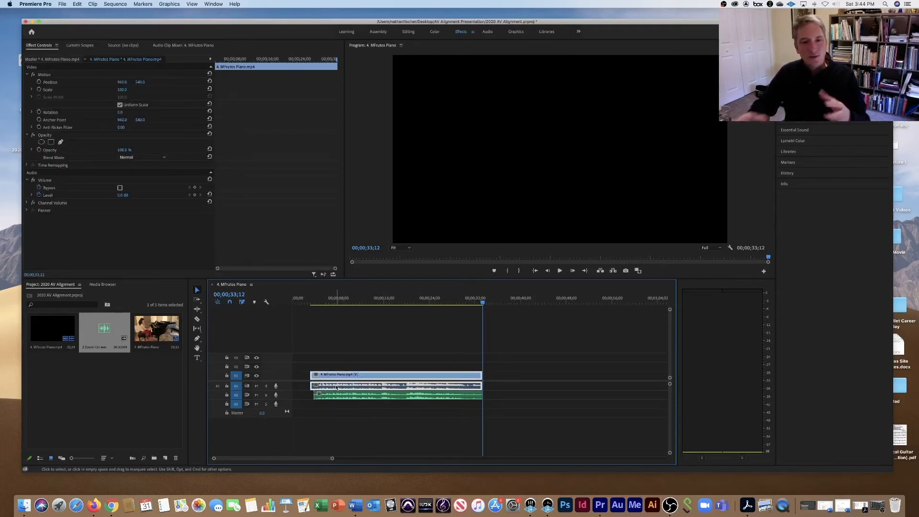
left_click(257, 386)
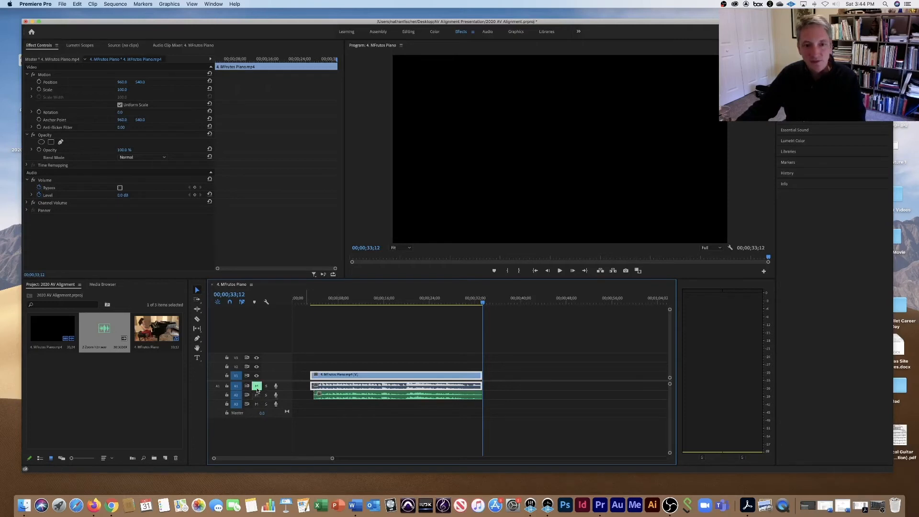
Play back the opening seconds of the piano video with only the synchronized Zoom audio audible.
left_click_drag(318, 303, 313, 313)
key("space")
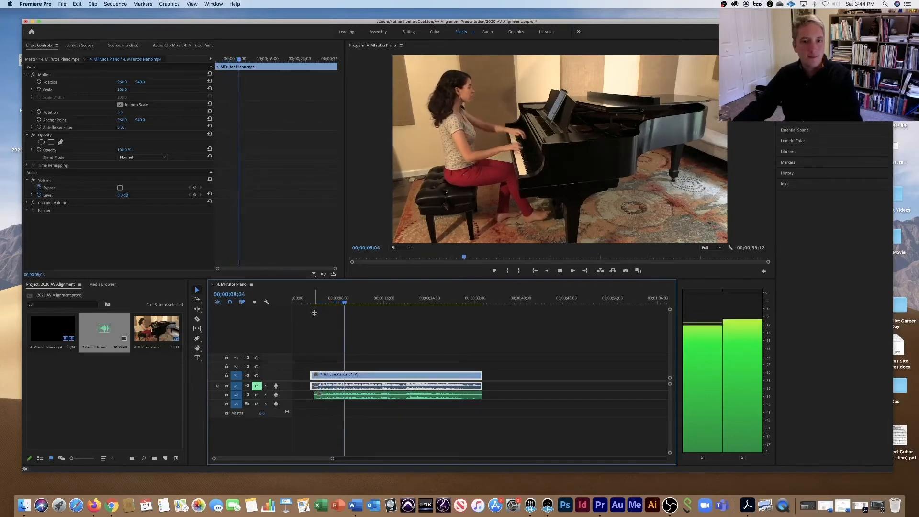
key("space")
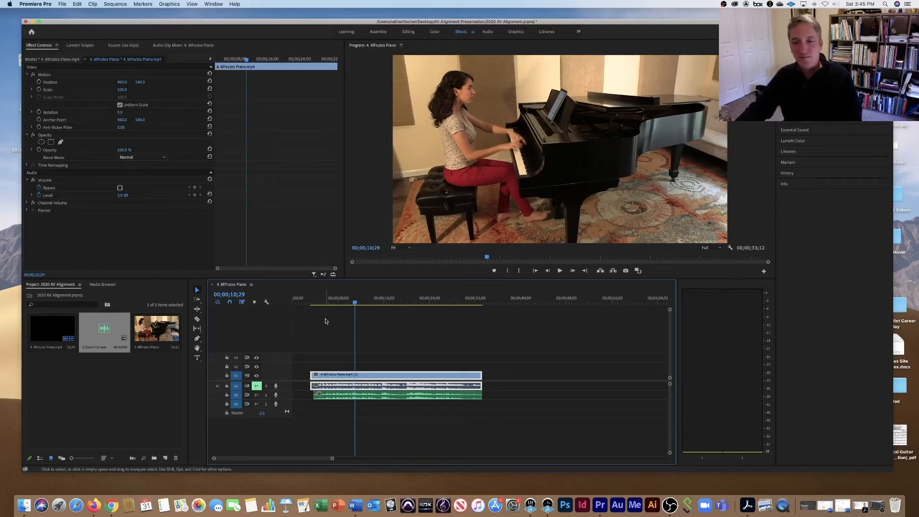
Normalize the max peak of the Zoom audio clip on track A2 through its Audio Gain settings.
left_click(340, 397)
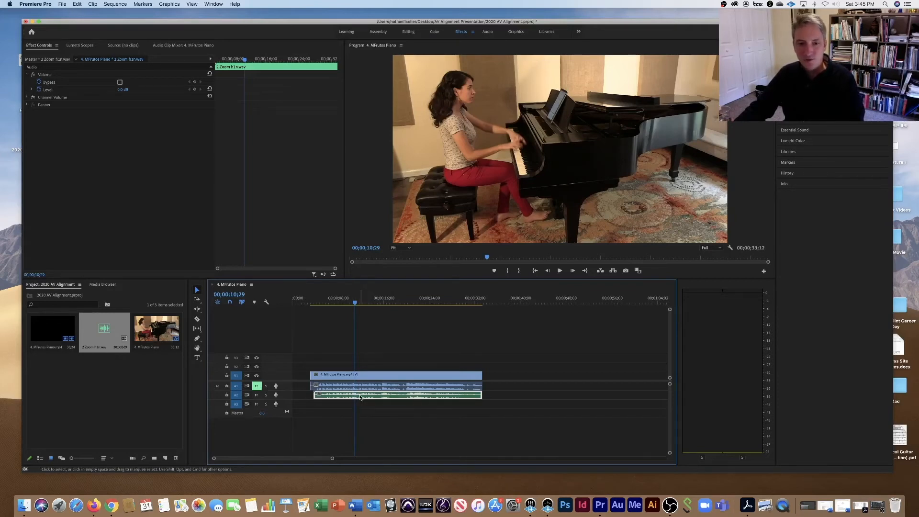
right_click(361, 396)
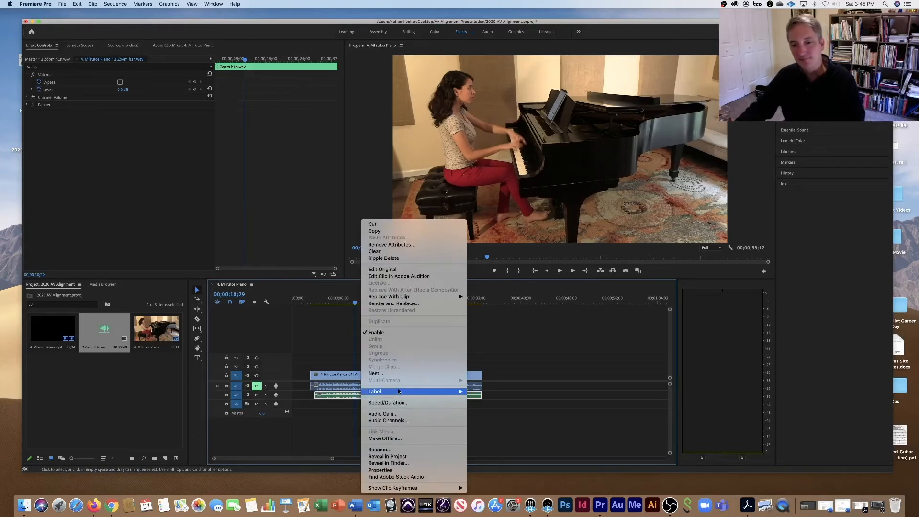
mouse_move(398, 392)
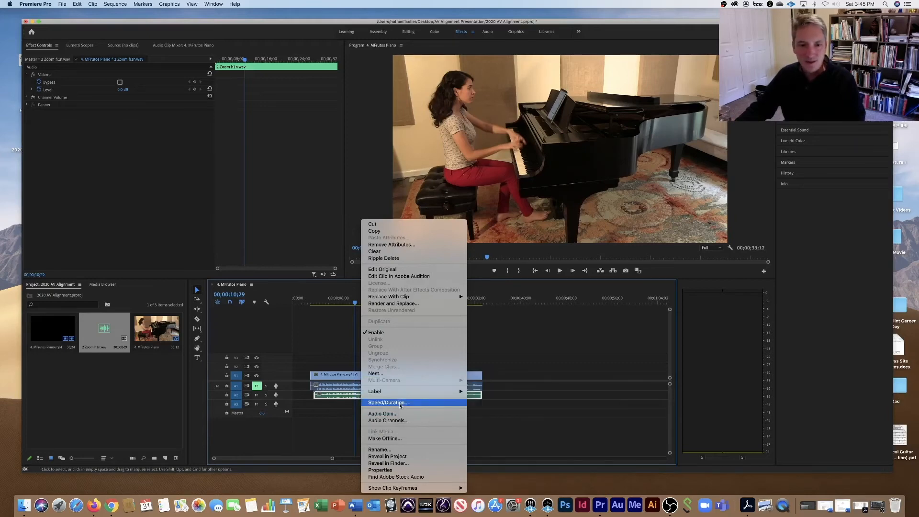
left_click(390, 414)
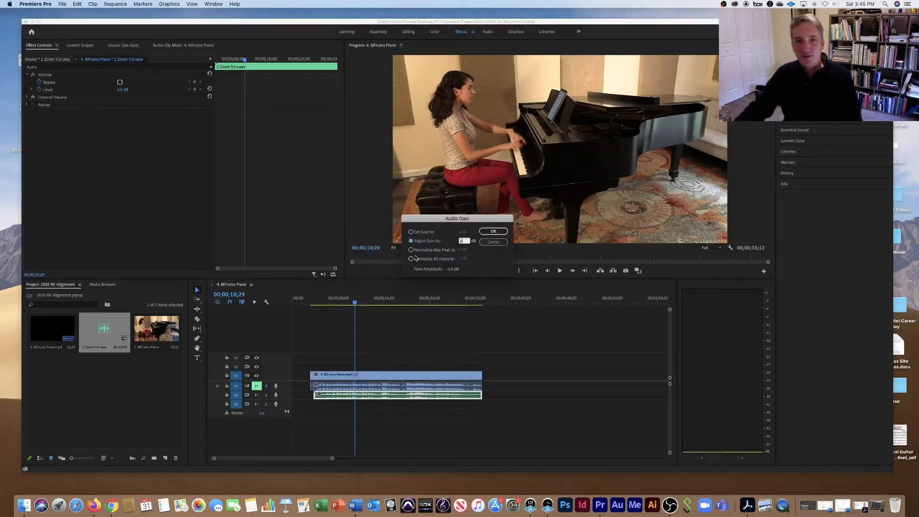
left_click(411, 250)
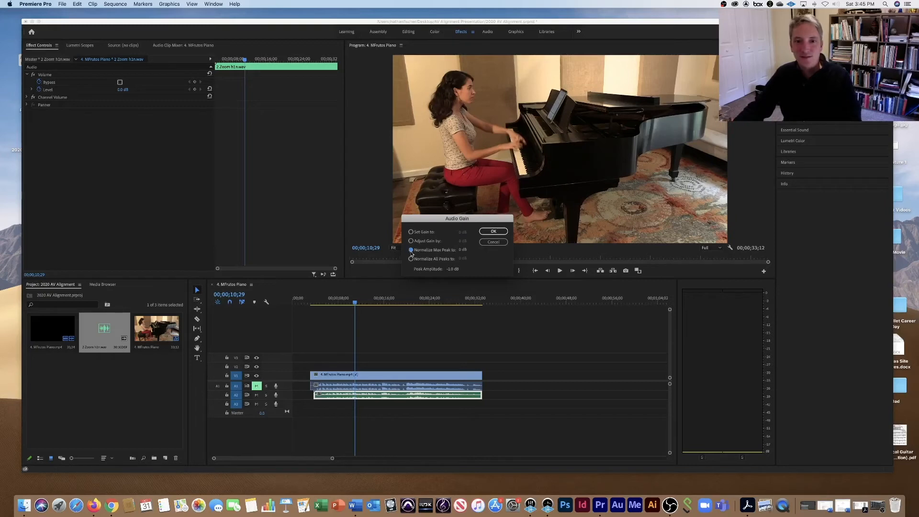
left_click(462, 249)
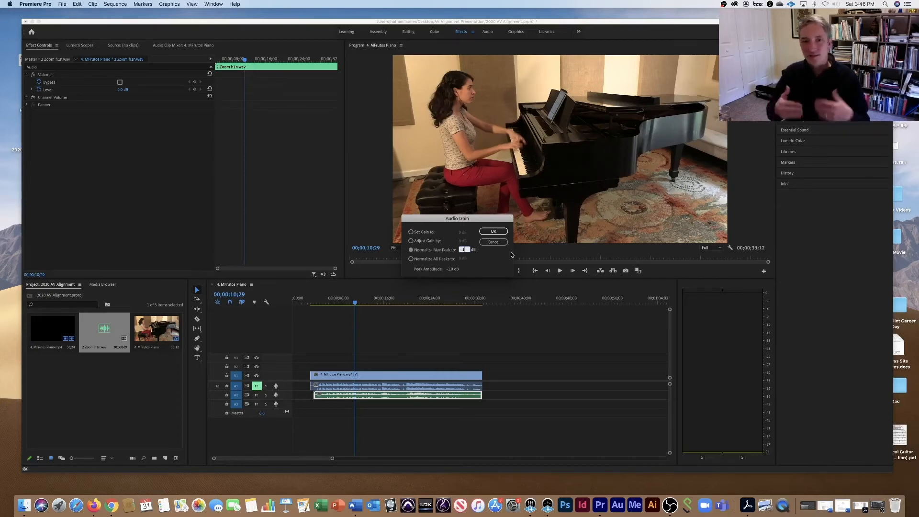
left_click(493, 231)
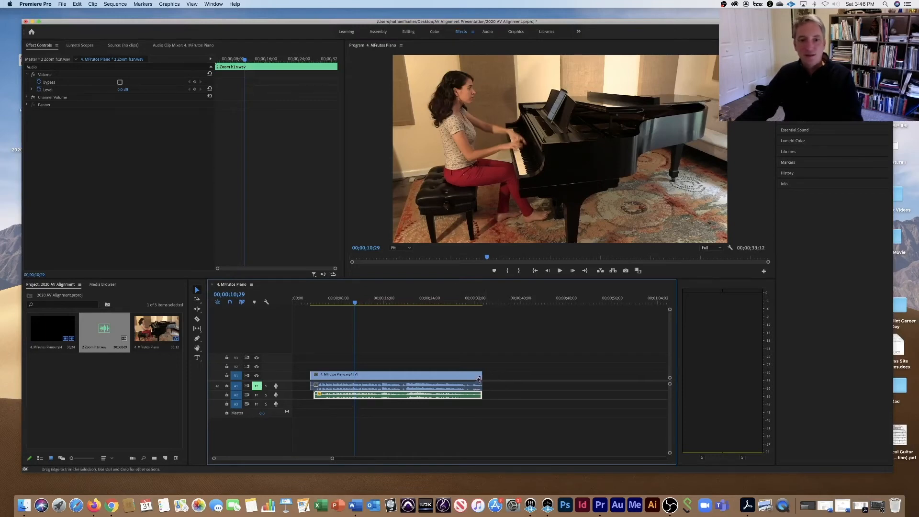
Play the trimmed piano performance from its start through to the end with the normalized audio.
left_click_drag(356, 301, 312, 308)
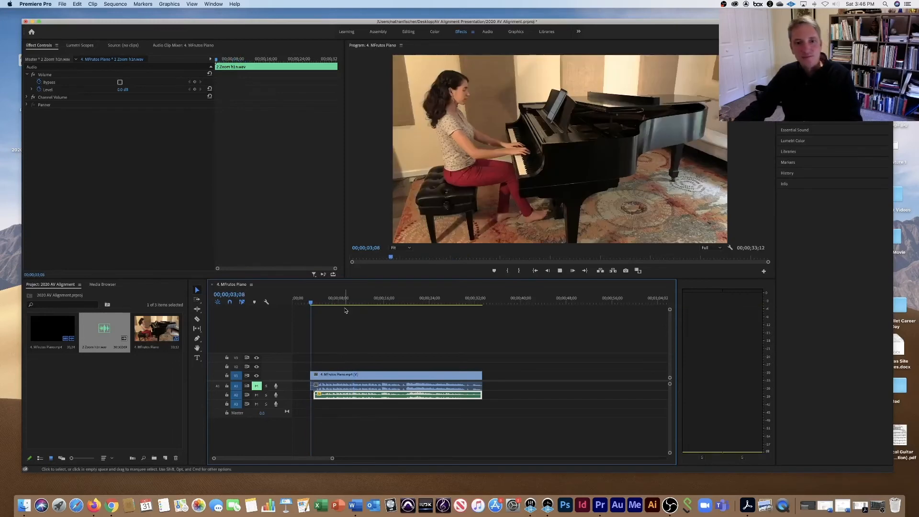
key("space")
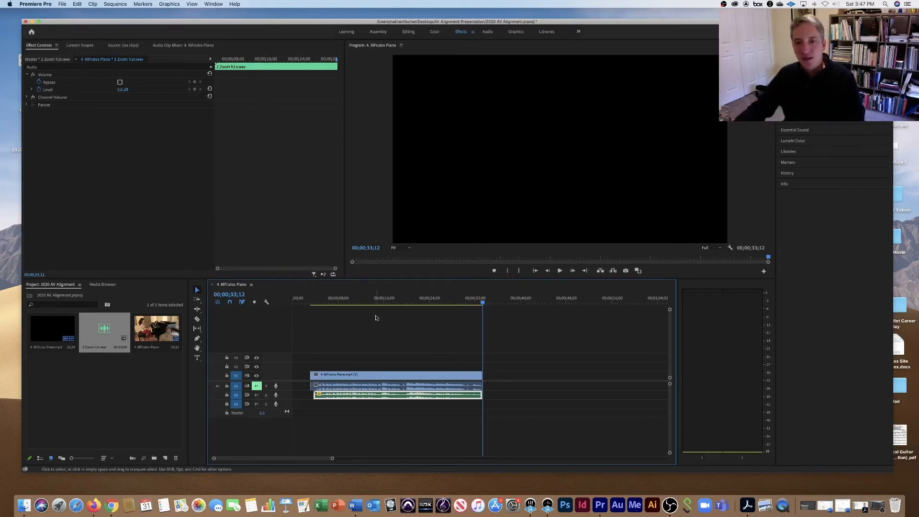
Place the playhead exactly at the end of the trimmed clips, at 00;00;33;12.
mouse_move(483, 303)
left_mouse_down()
mouse_move(299, 306)
mouse_move(483, 305)
left_mouse_up()
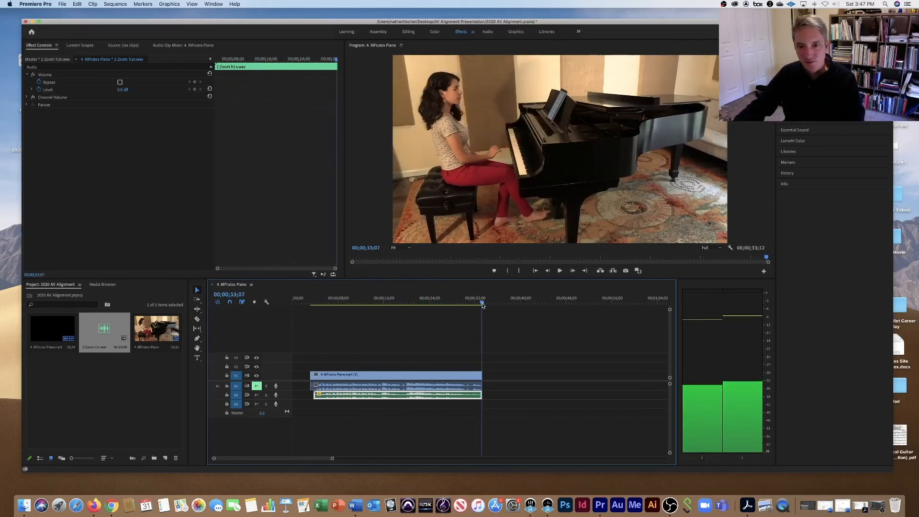
key("equal")
key("equal")
key("equal")
key("equal")
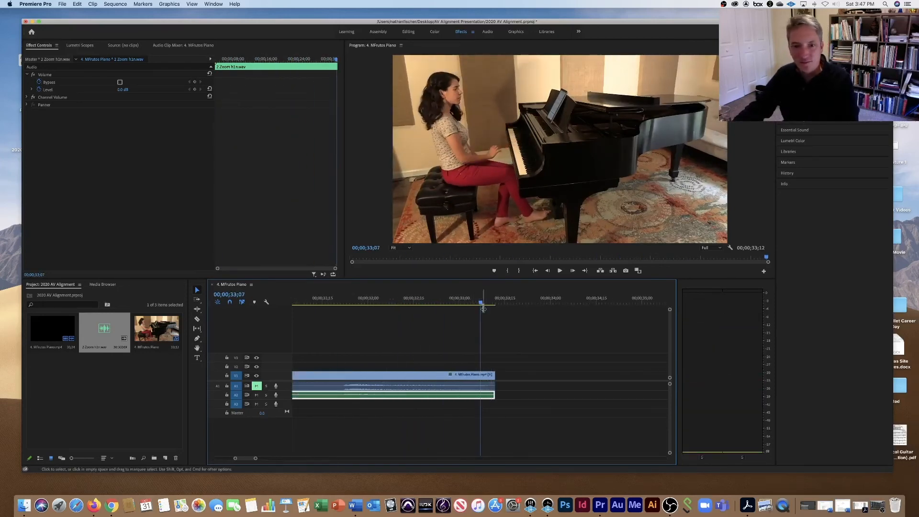
left_click_drag(483, 308, 496, 305)
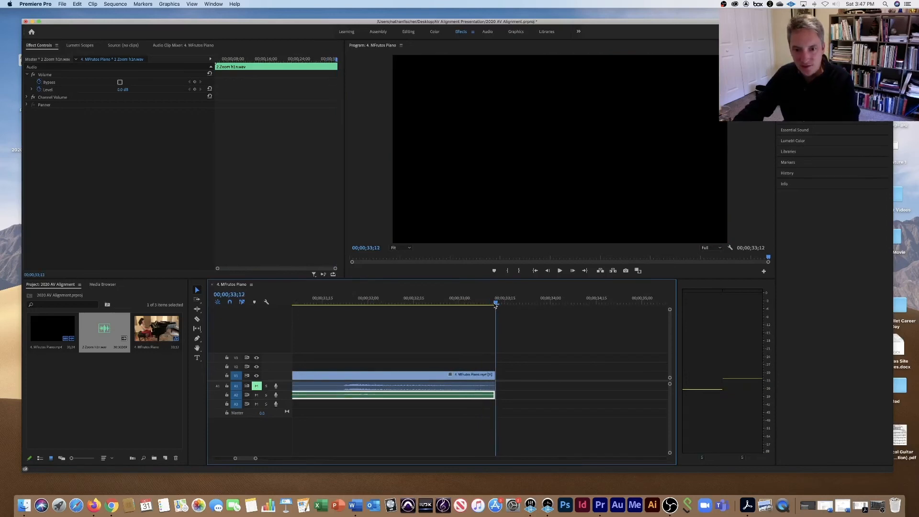
key("equal")
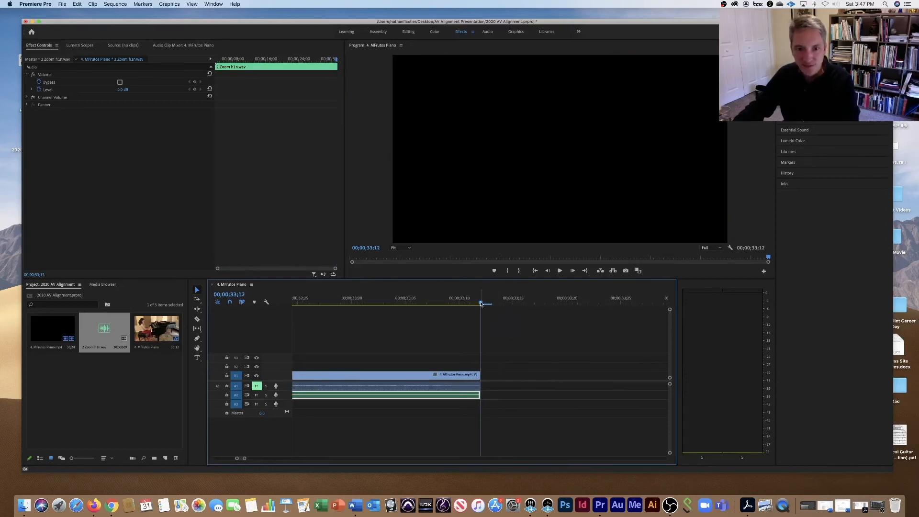
left_click_drag(479, 305, 480, 305)
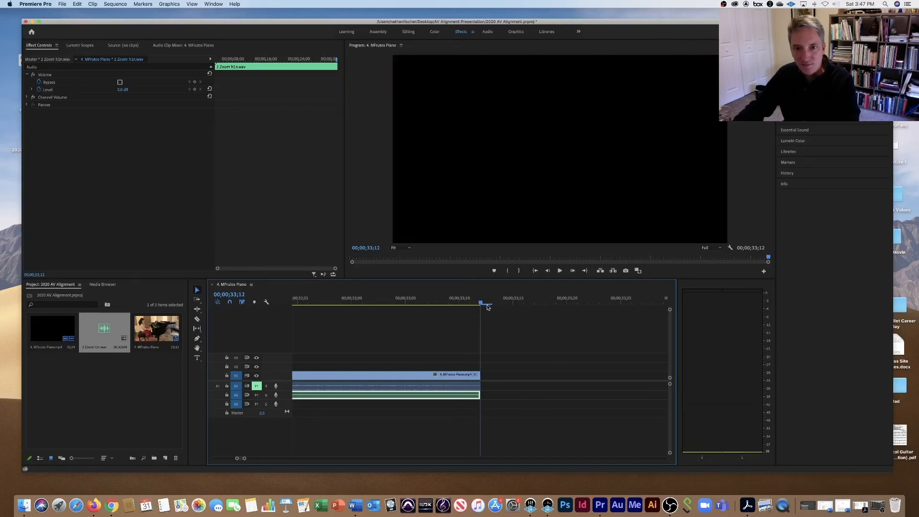
Mark the sequence's Out point exactly at the end of the trimmed clips.
left_click(485, 309)
left_click_drag(481, 306, 475, 306)
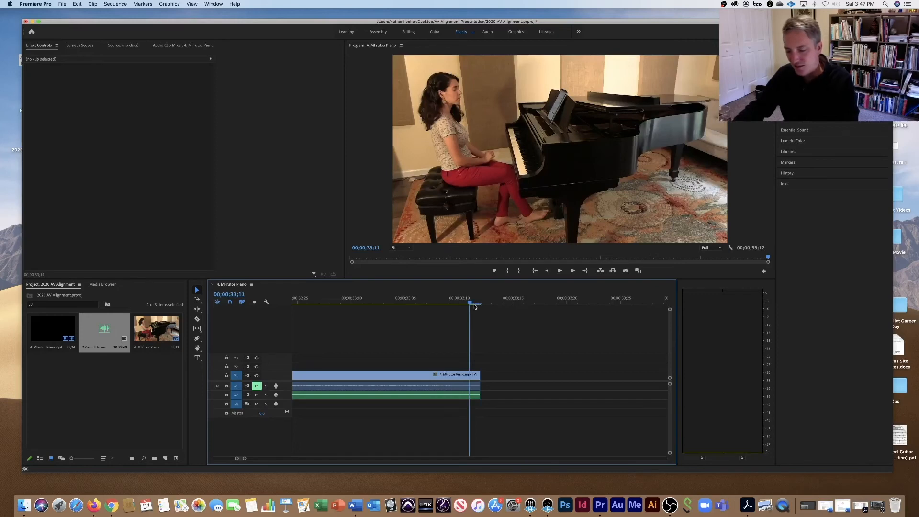
key("x")
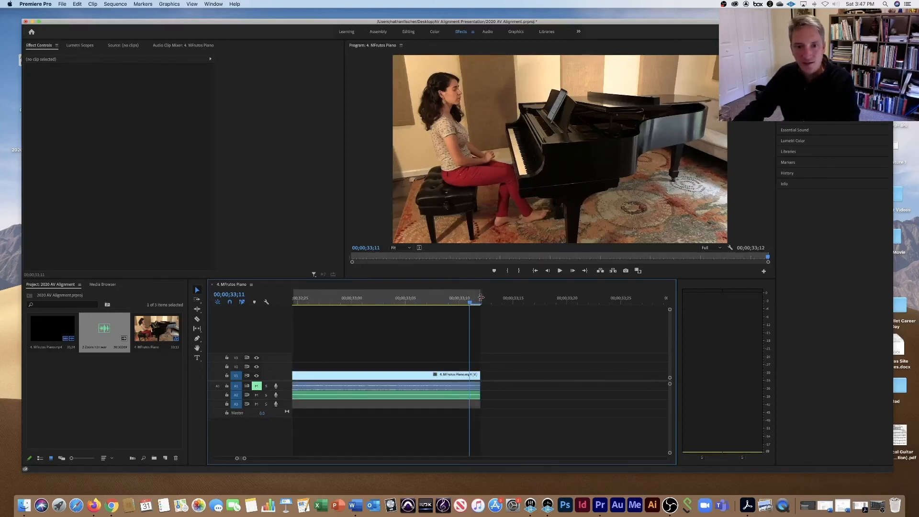
left_click_drag(481, 298, 511, 296)
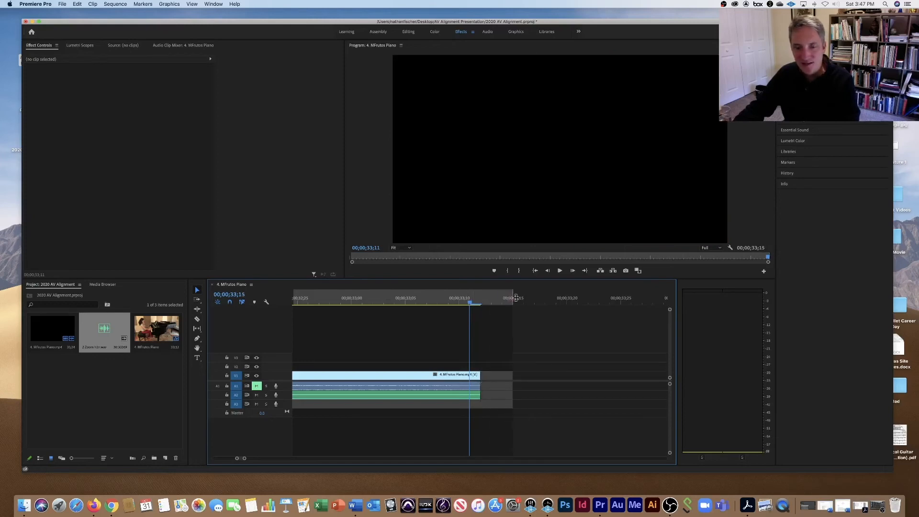
left_click_drag(516, 298, 480, 304)
Mark the sequence's In point at the start of the piano video clip, at 00;00;03;05.
scroll(474, 312, "up", 5)
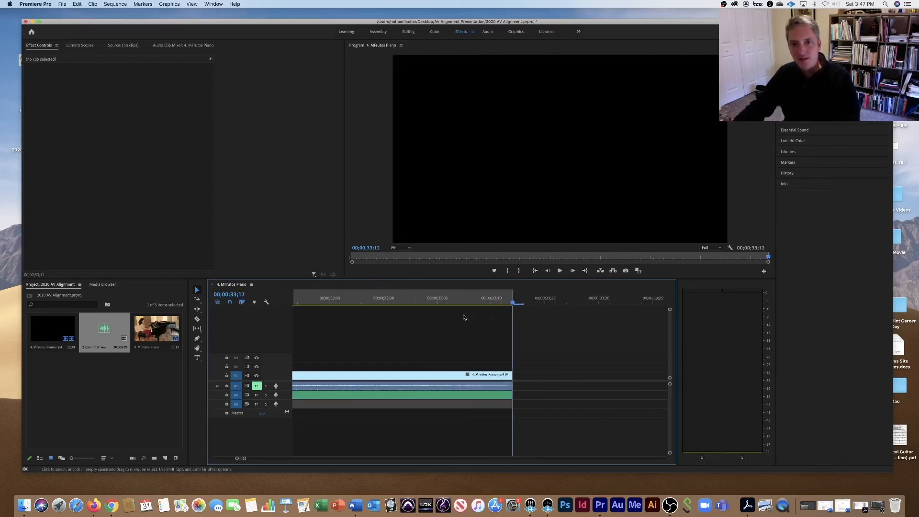
scroll(464, 317, "up", 15)
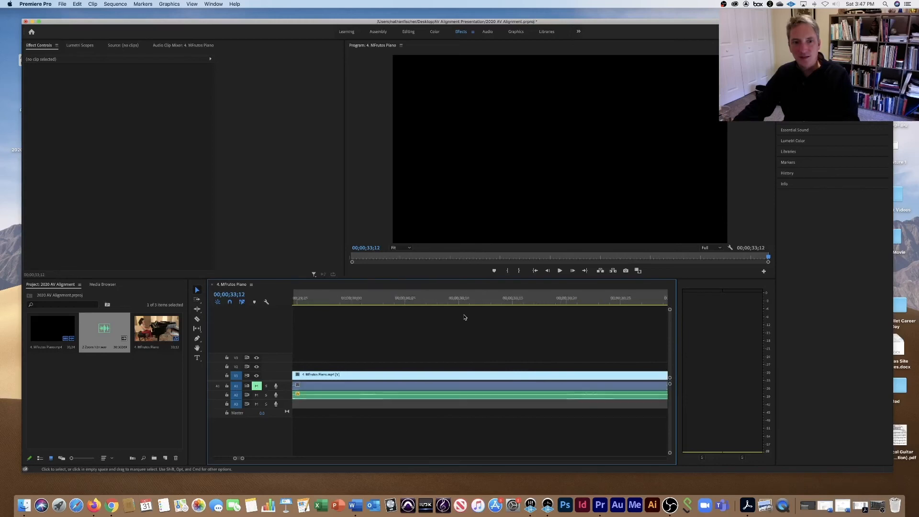
scroll(464, 317, "up", 5)
scroll(465, 316, "down", 5)
scroll(368, 330, "down", 4)
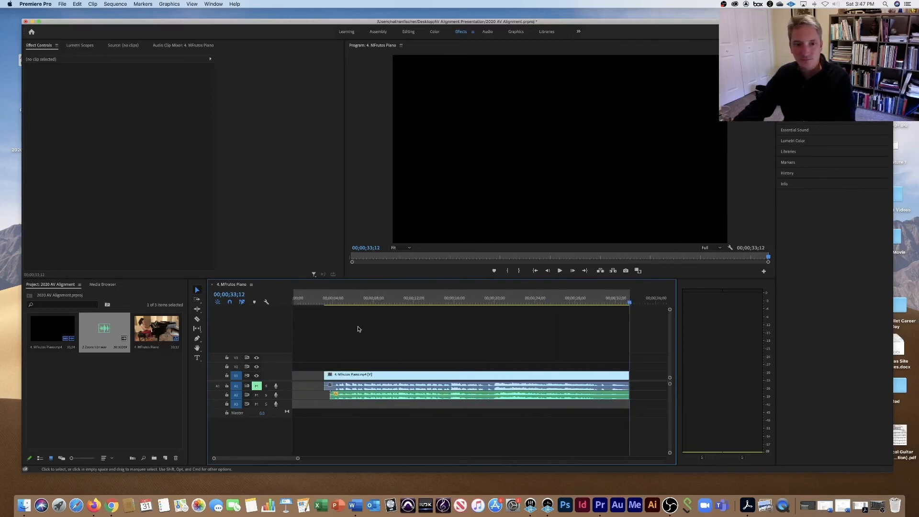
left_click(324, 302)
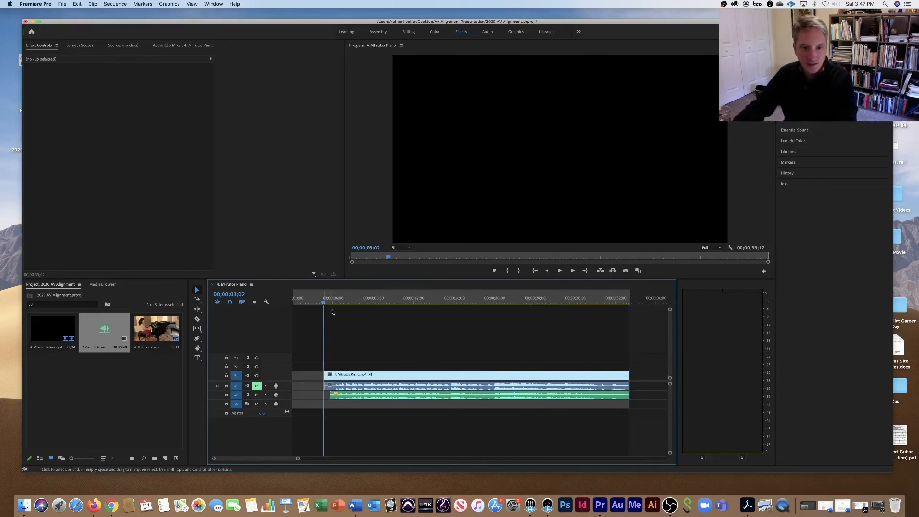
scroll(335, 314, "up", 4)
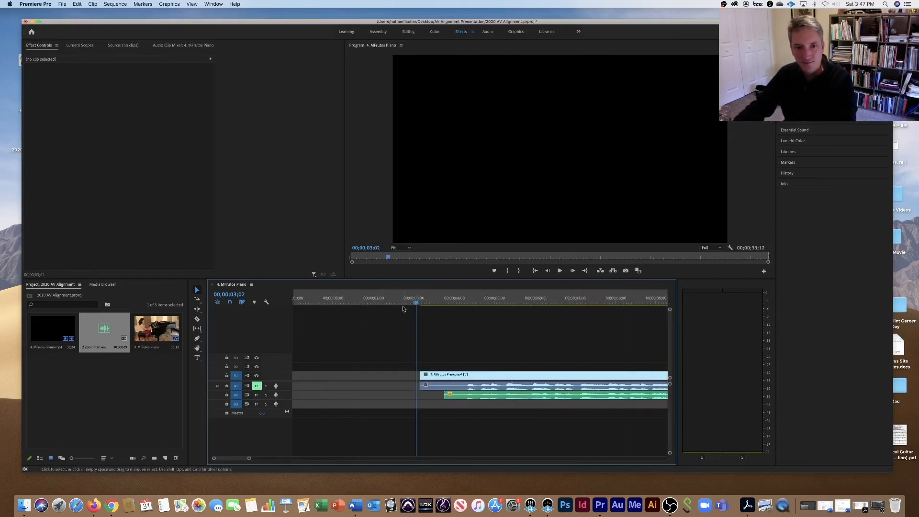
left_click(420, 303)
scroll(419, 305, "up", 2)
scroll(419, 305, "up", 3)
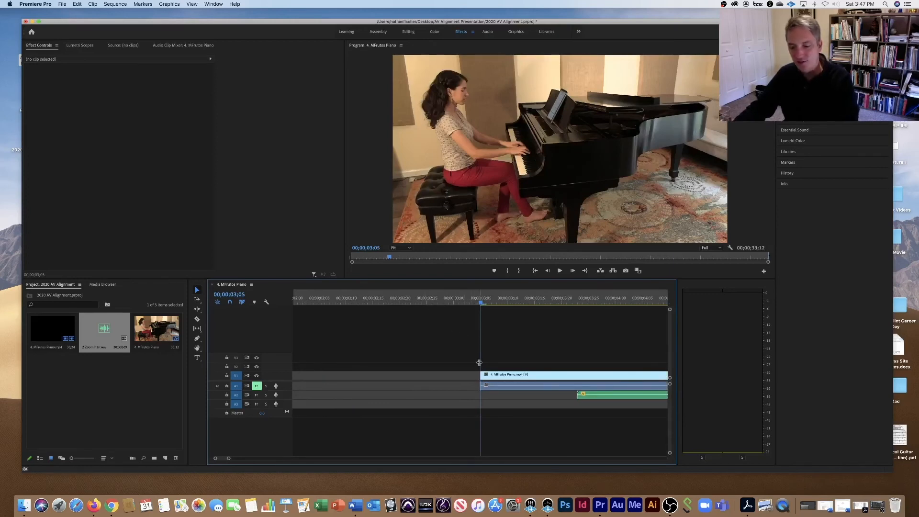
key("i")
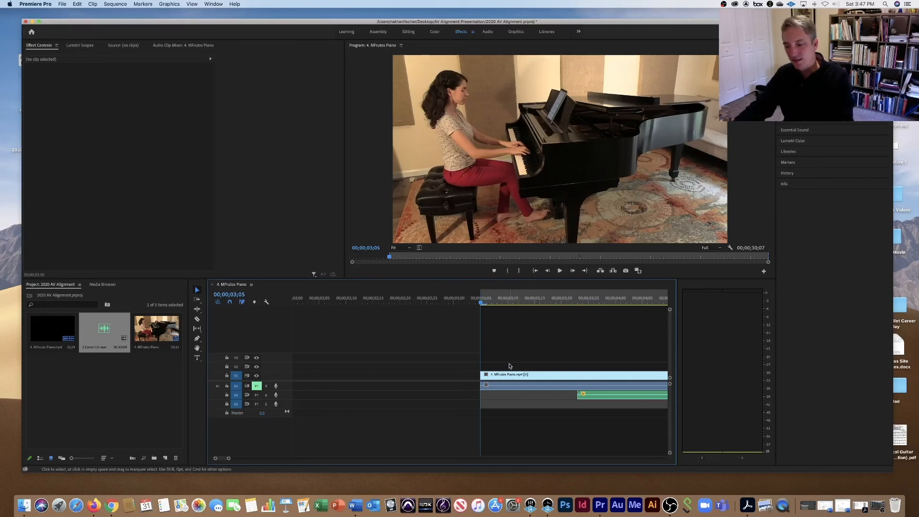
scroll(509, 366, "up", 2)
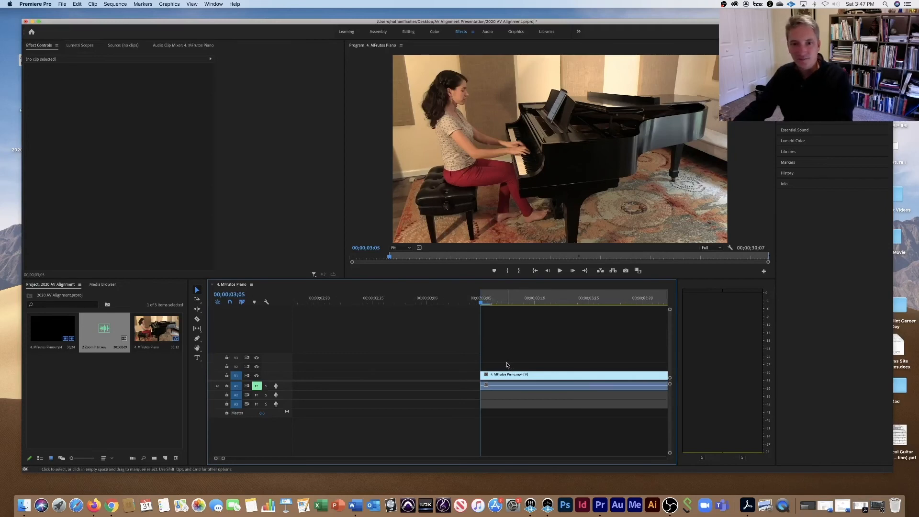
Set up a media export of the marked range in H.264 format with the YouTube 1080p Full HD preset.
scroll(508, 365, "down", 5)
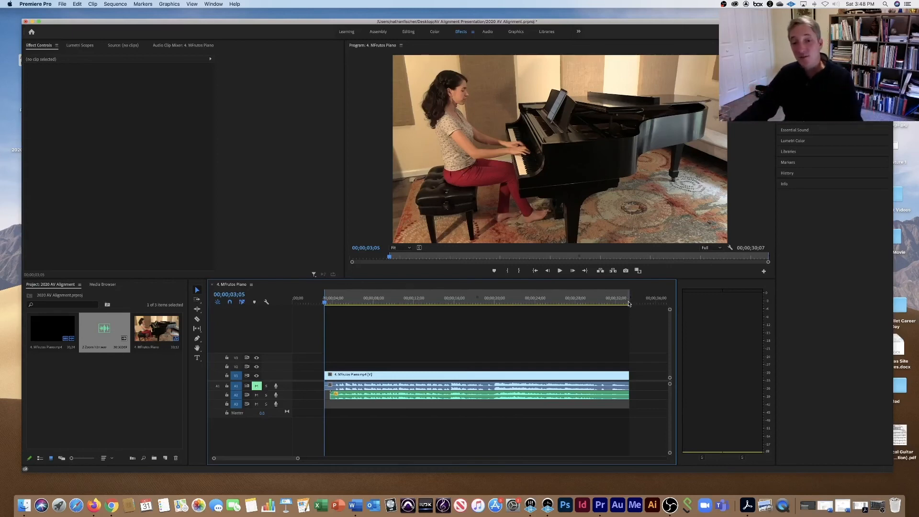
left_click(63, 5)
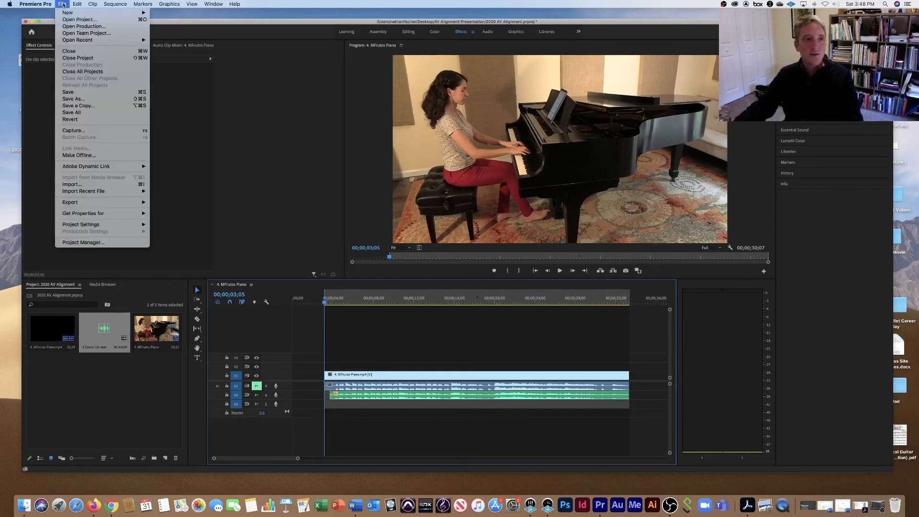
mouse_move(99, 205)
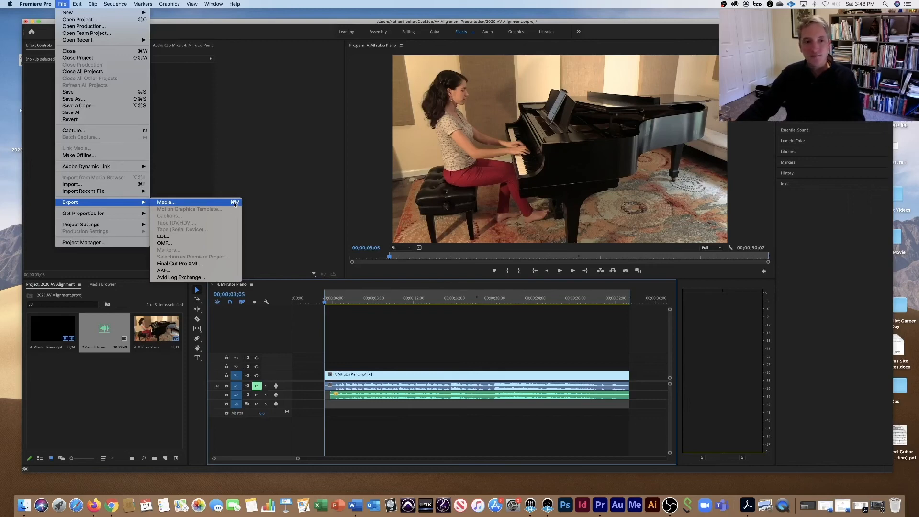
left_click(197, 202)
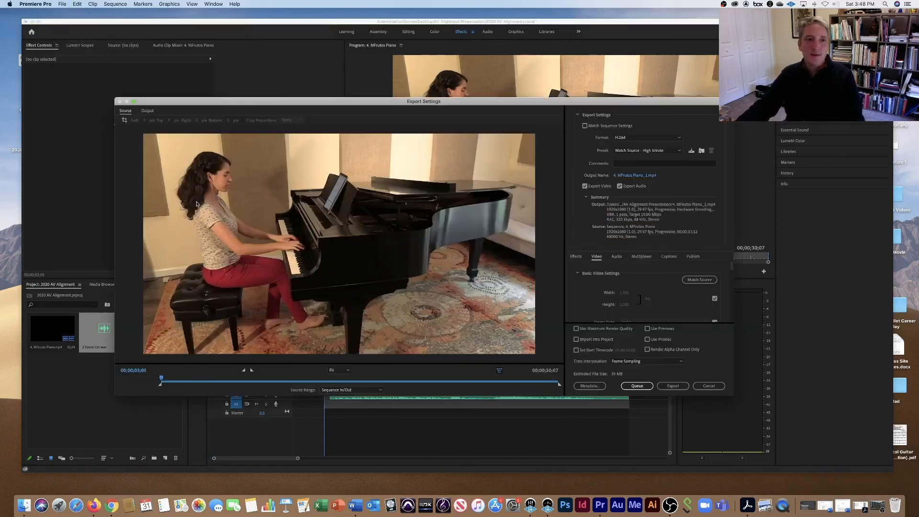
left_click_drag(450, 102, 467, 104)
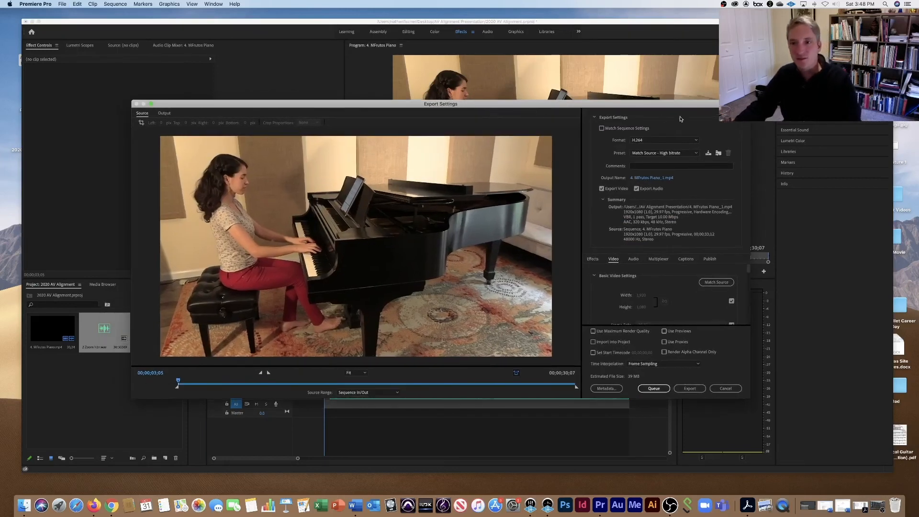
left_click(645, 141)
left_click(645, 142)
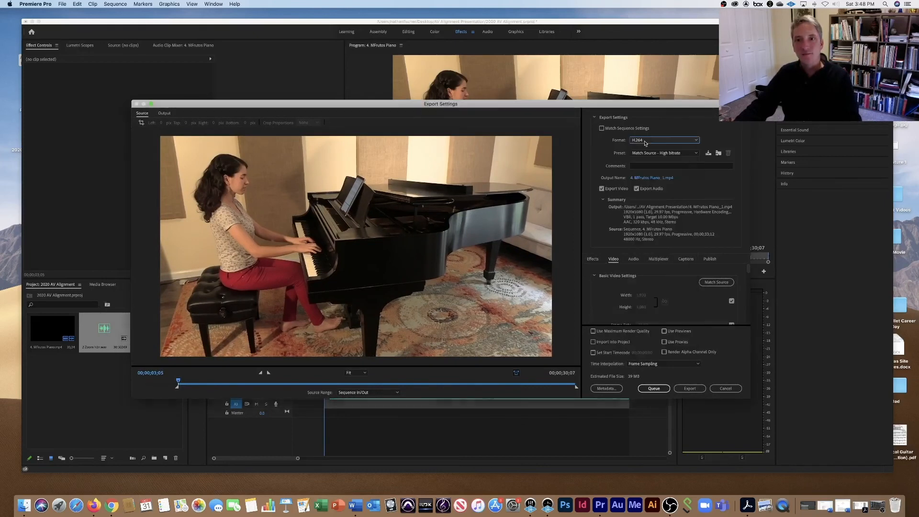
left_click(659, 154)
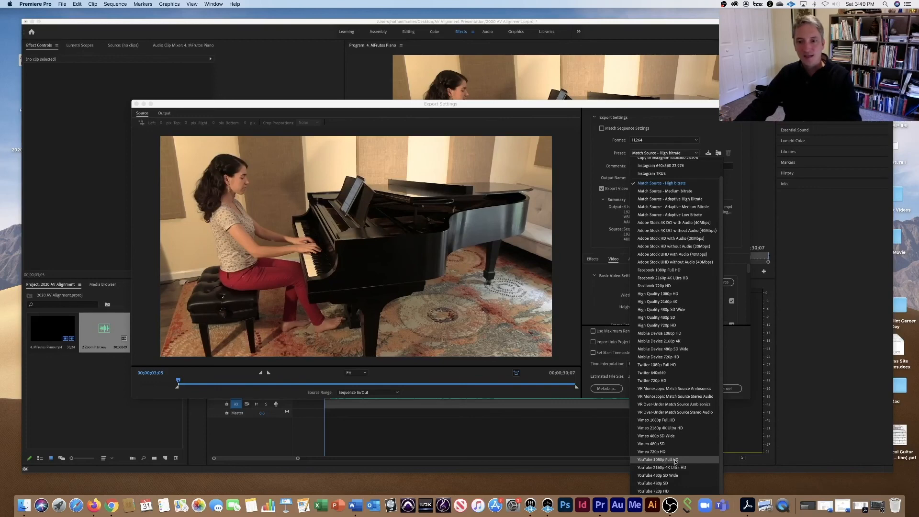
left_click(678, 460)
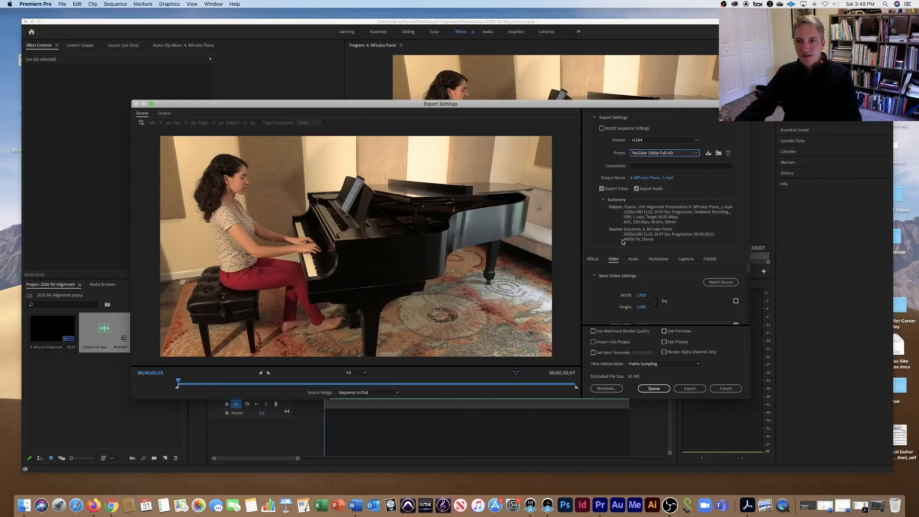
Choose the AV Alignment Presentation folder on the Desktop as the destination for the exported video.
left_click(653, 178)
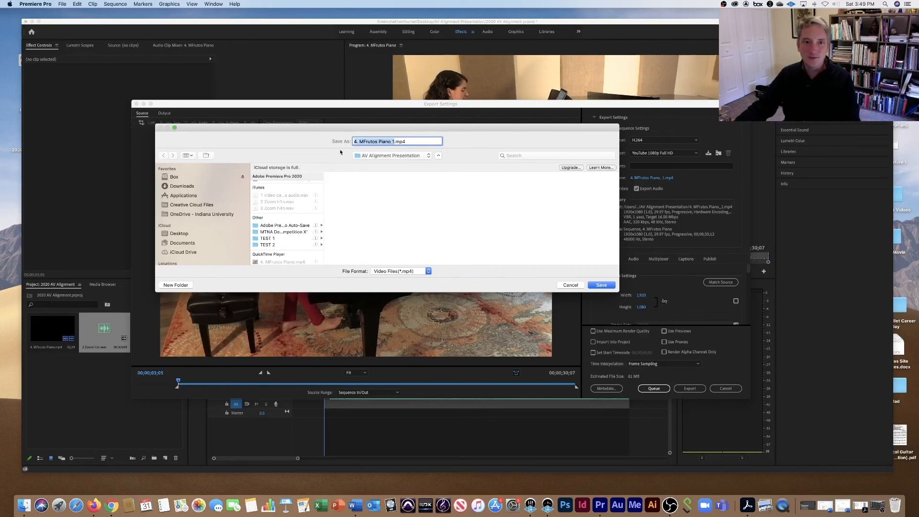
left_click(185, 236)
scroll(295, 216, "down", 10)
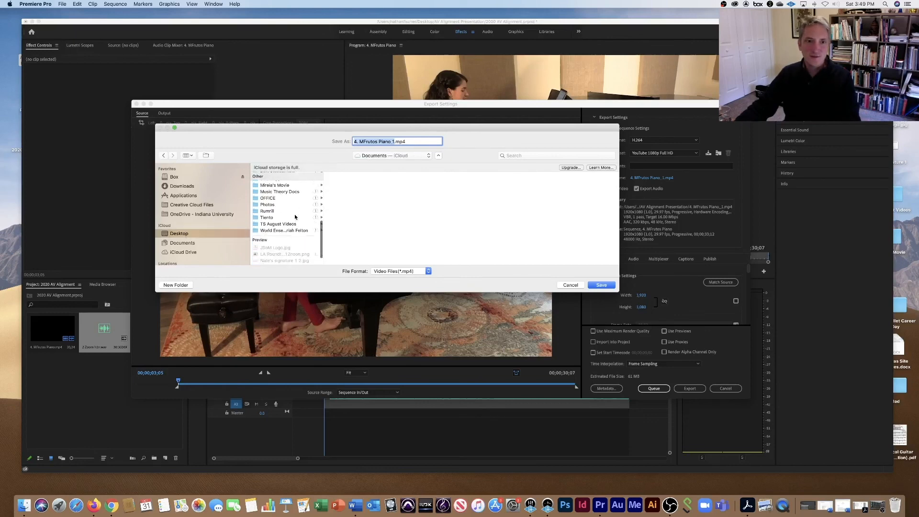
scroll(295, 218, "up", 3)
scroll(294, 218, "up", 2)
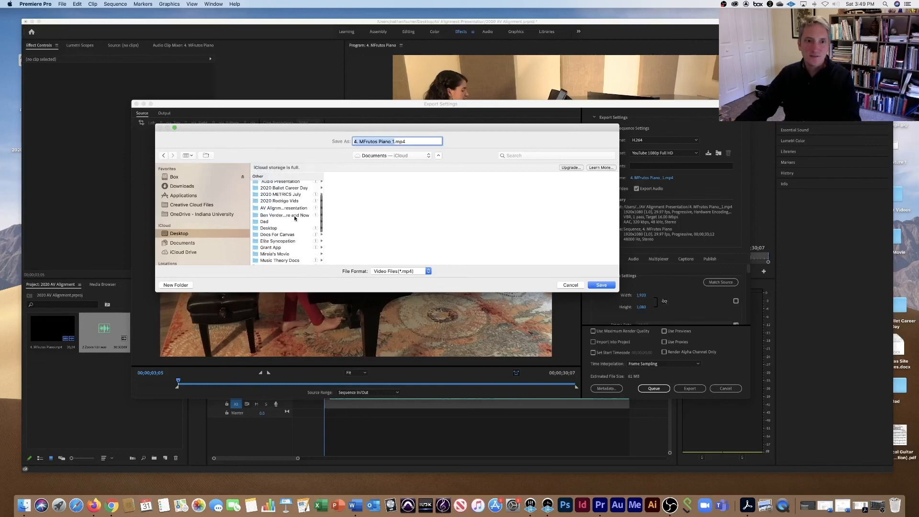
left_click(286, 208)
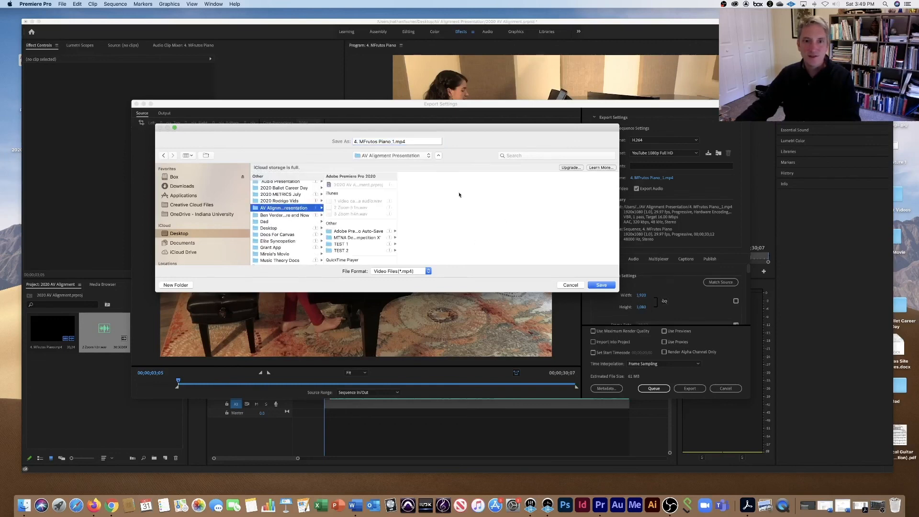
Change the output file name's leading number to 2020 and its ending to BOUNCE, and save the name.
left_click(396, 141)
key("BackSpace")
key("BackSpace")
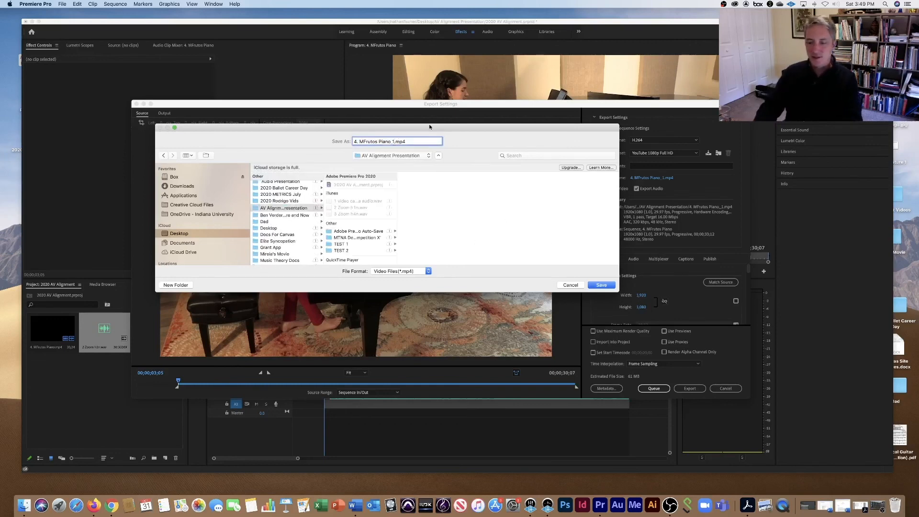
type("BOLNCE")
left_click(358, 142)
key("BackSpace")
key("BackSpace")
type("2020")
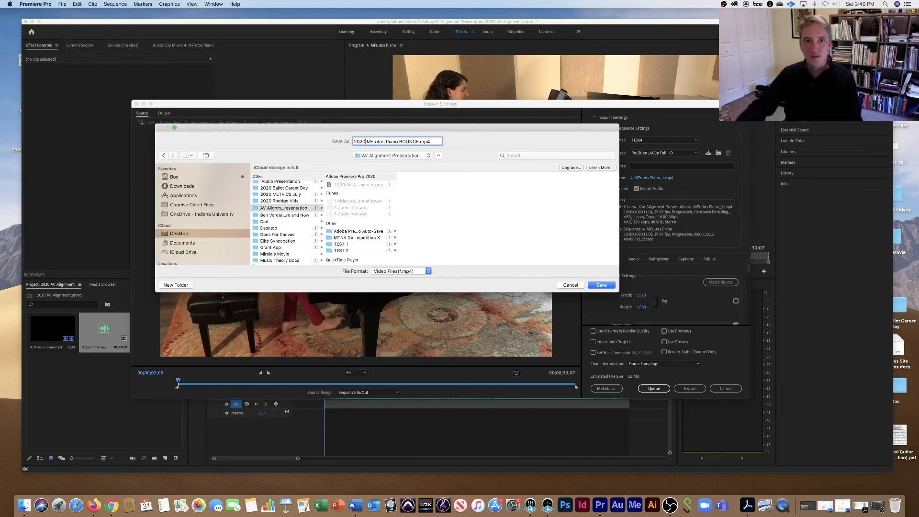
left_click(598, 285)
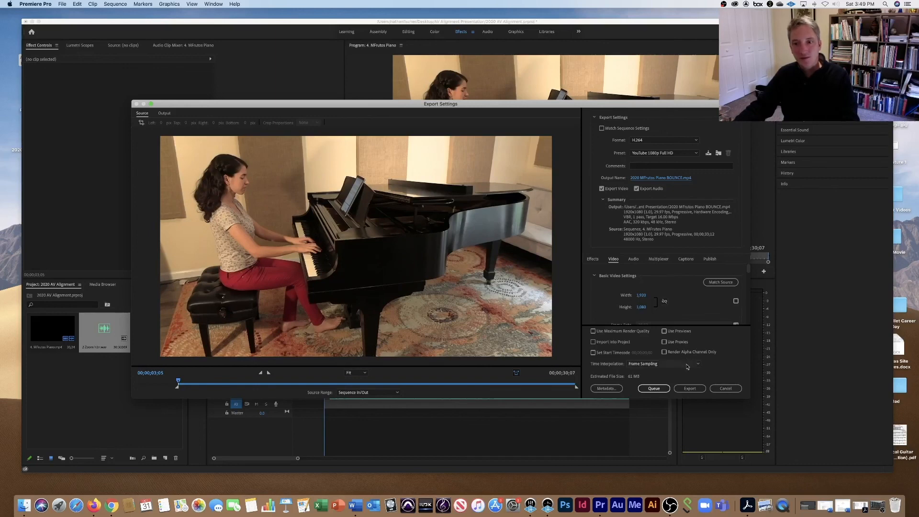
Export the piano video directly with the chosen settings and close the completion message.
left_click(690, 388)
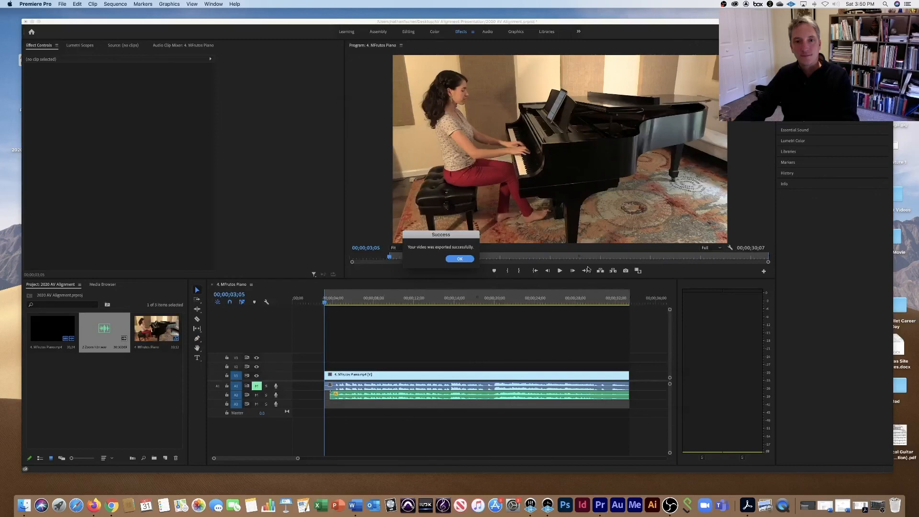
left_click(458, 259)
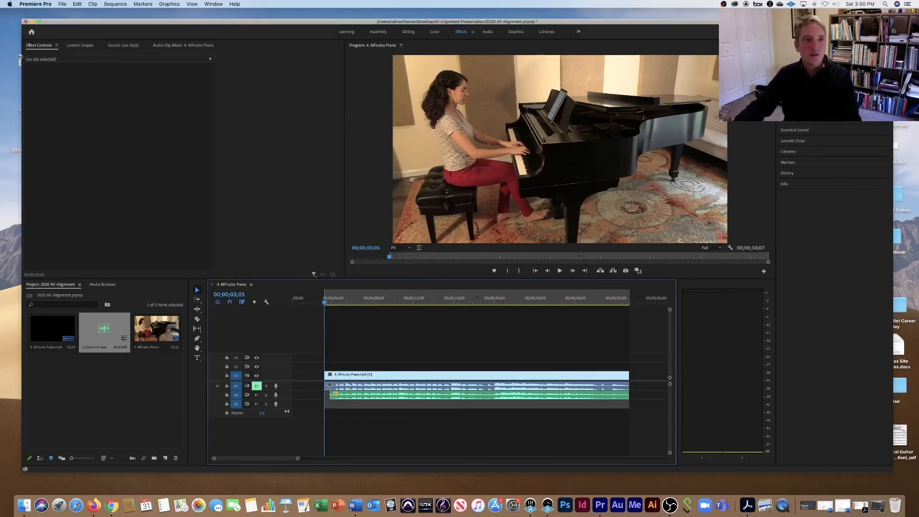